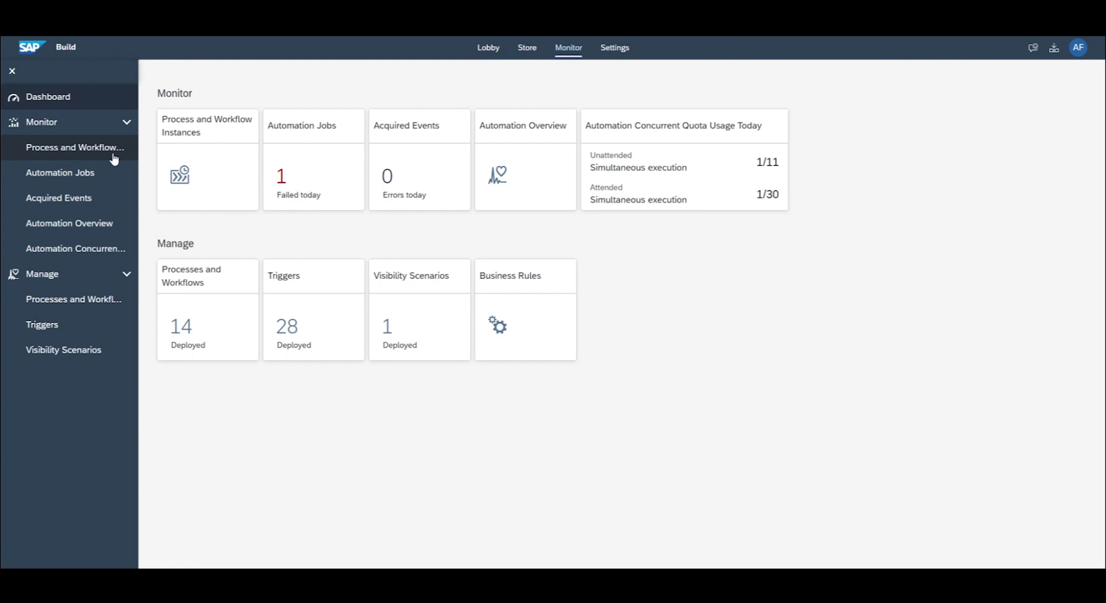
- Go to the Automation Overview page under Monitor
click(86, 225)
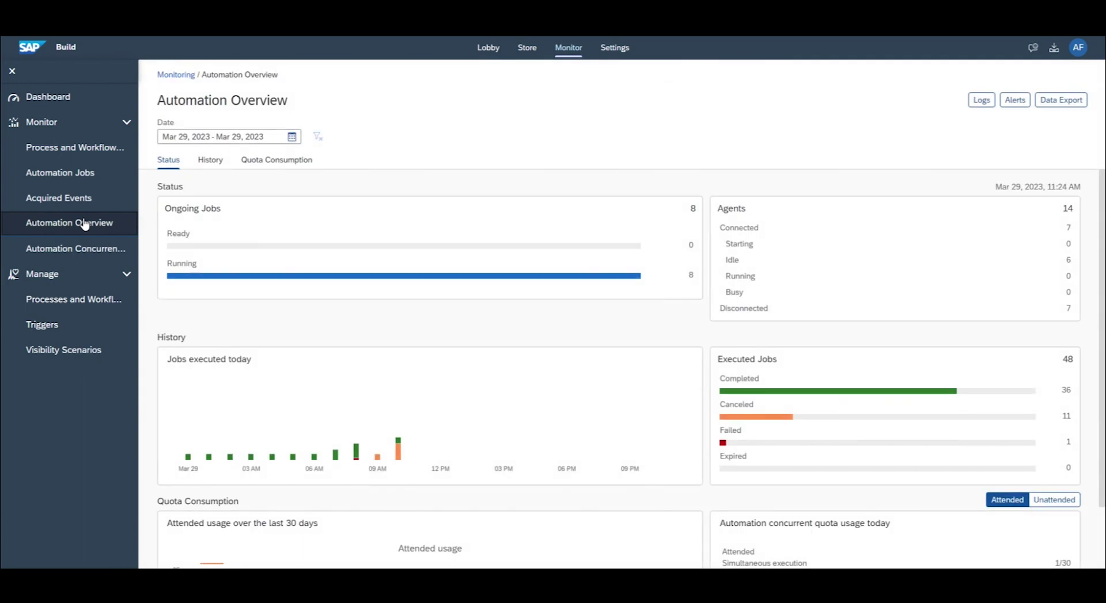
- Glance at the overview's date range picker, leave today selected, and scroll to the usage charts
click(292, 138)
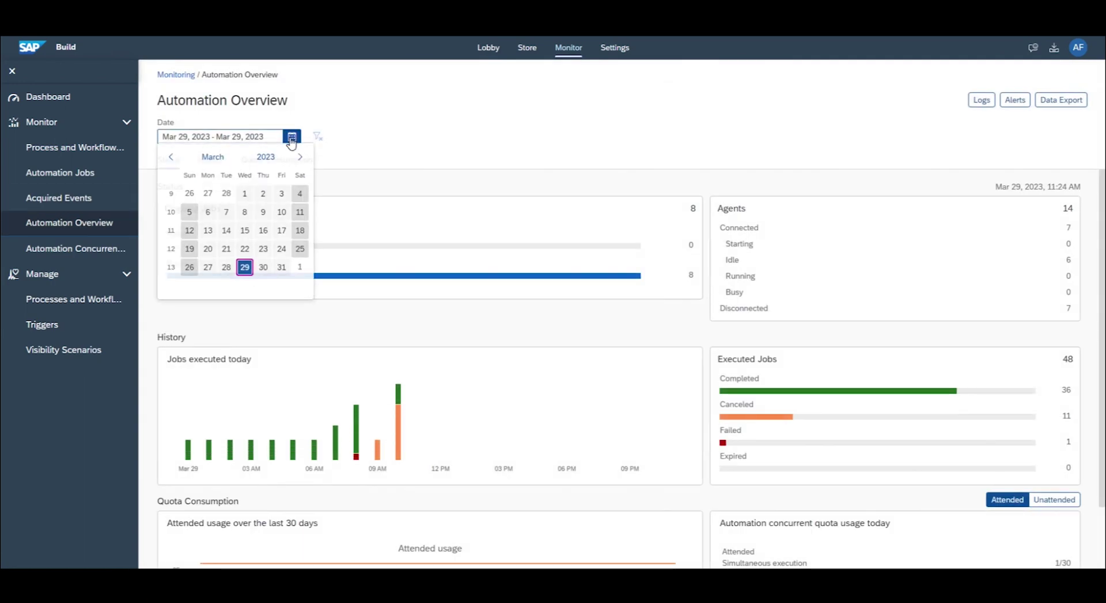
click(292, 138)
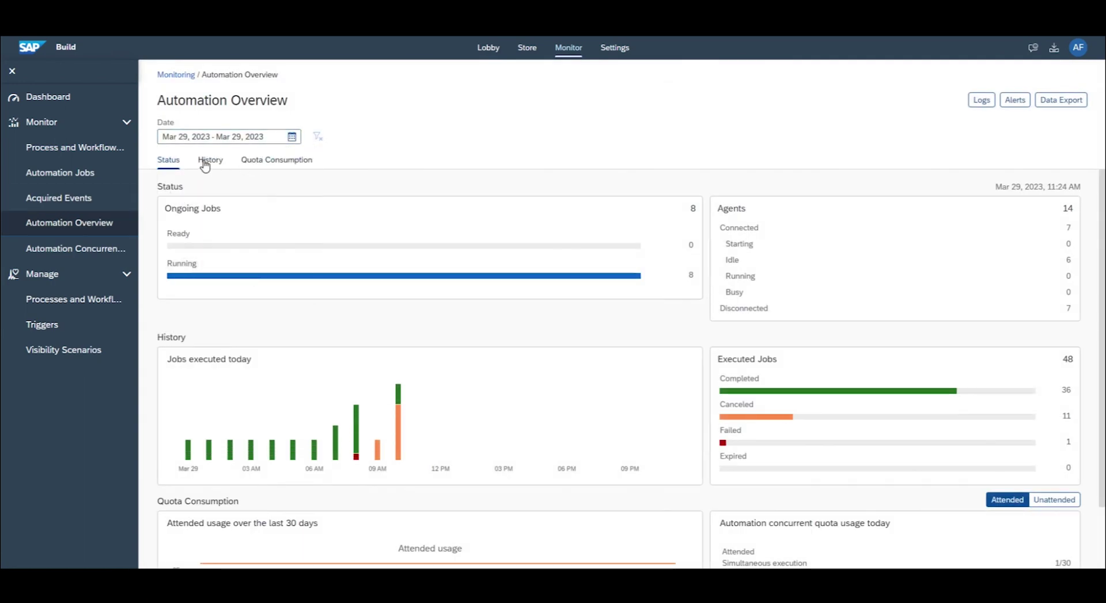
scroll(768, 377, down, 2)
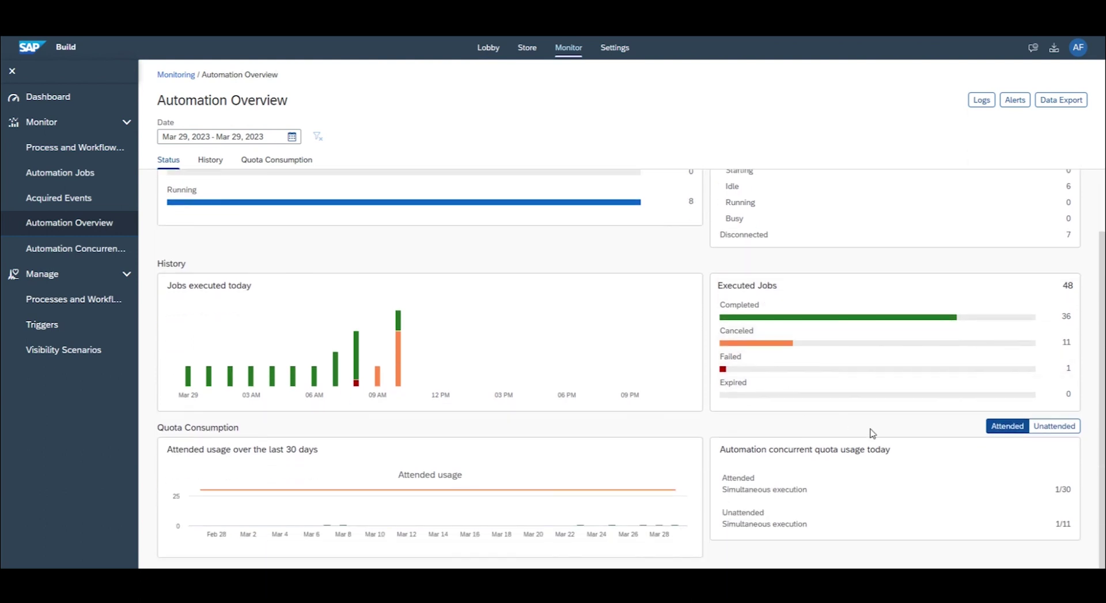
- Compare unattended and attended 30-day usage, then go to the Automation Concurrent Quota page
click(1055, 433)
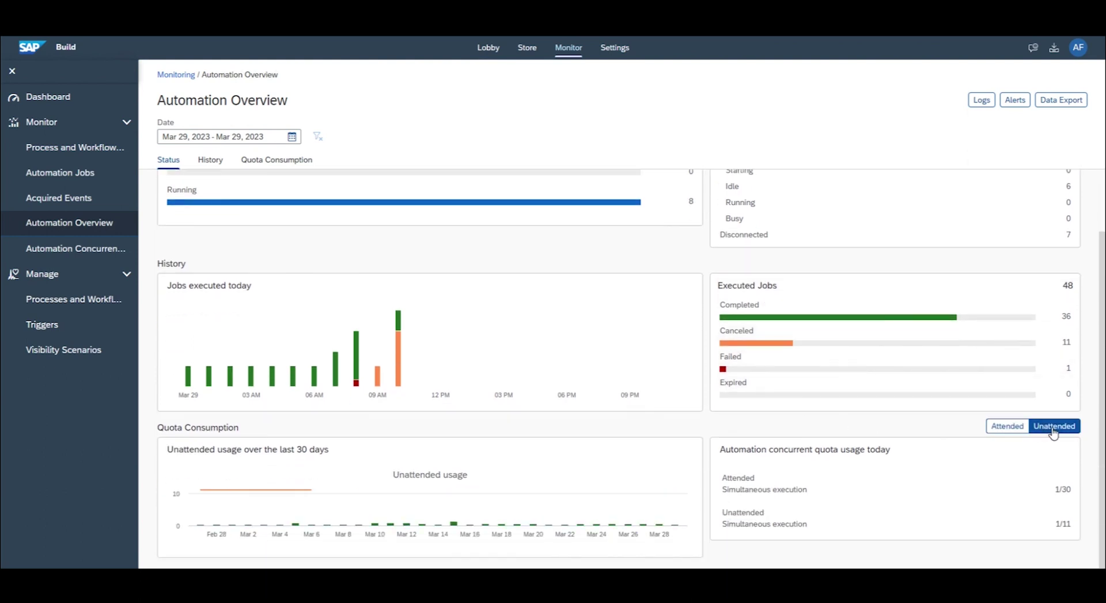
click(1000, 430)
scroll(964, 419, up, 2)
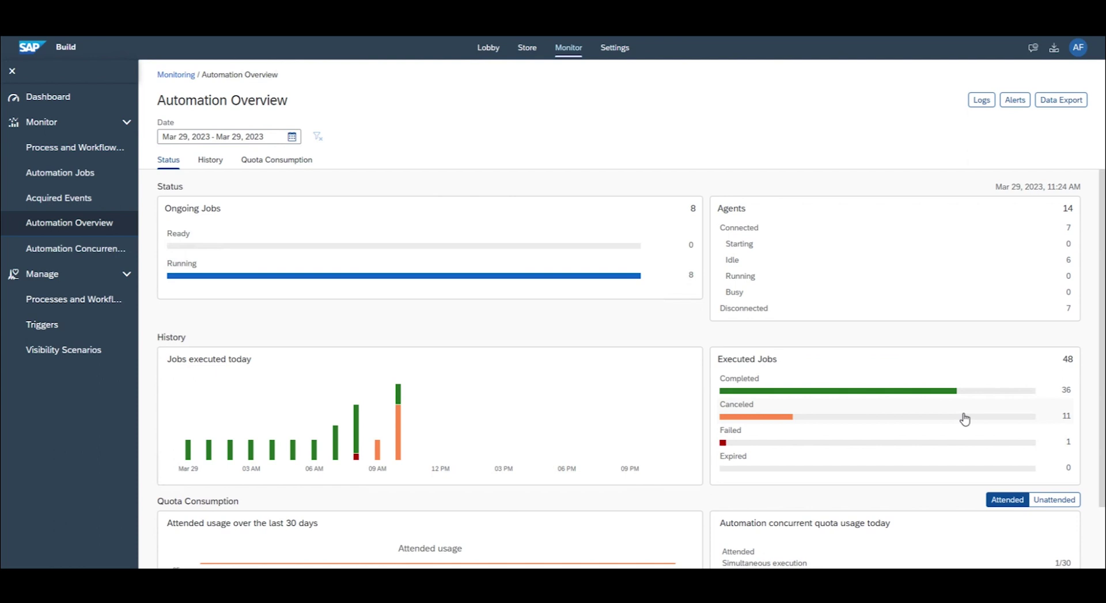
click(75, 249)
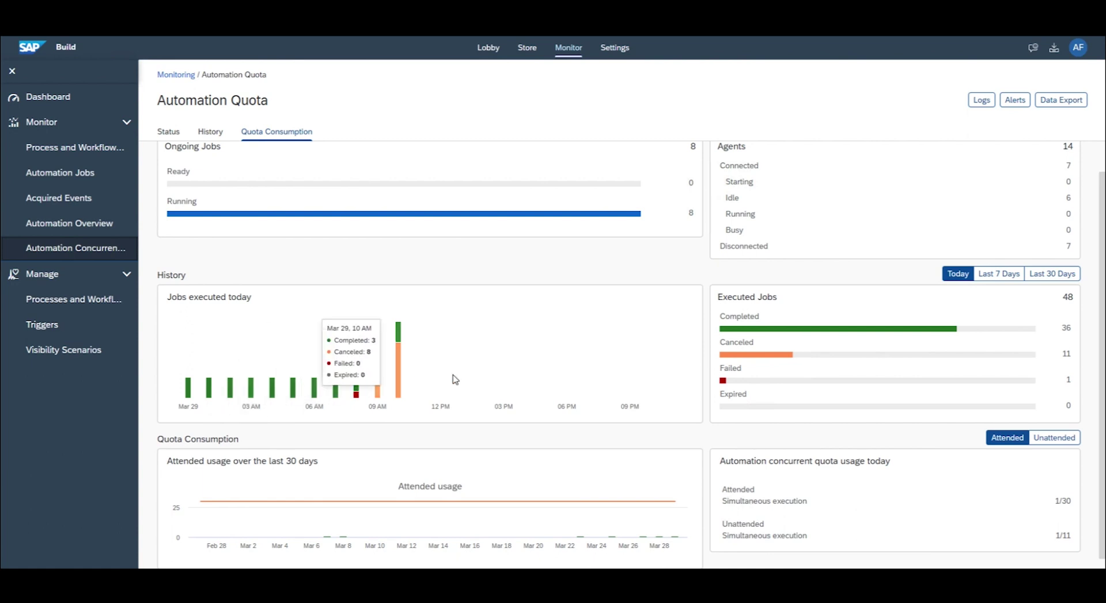
- Show executed jobs for the last 30 days (1876) and compare unattended versus attended quota usage
click(998, 275)
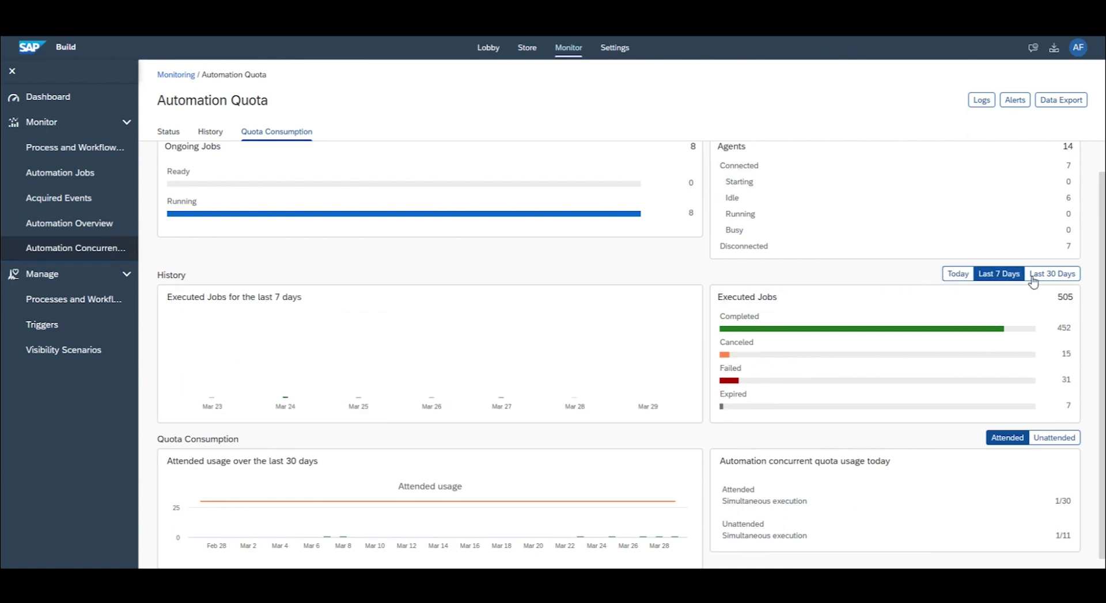
click(1064, 280)
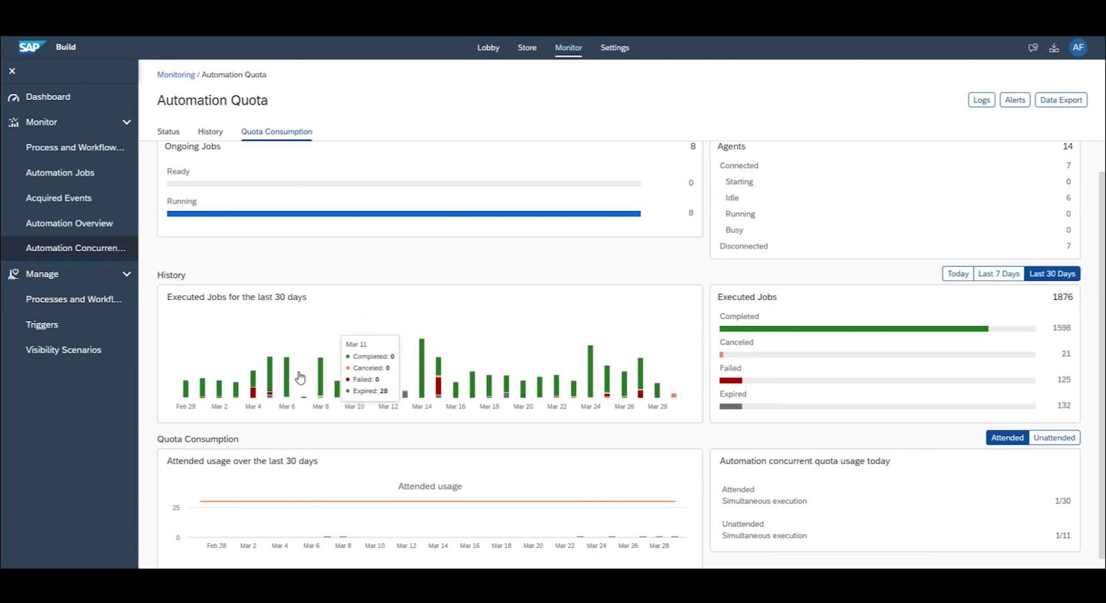
click(1053, 440)
click(1007, 438)
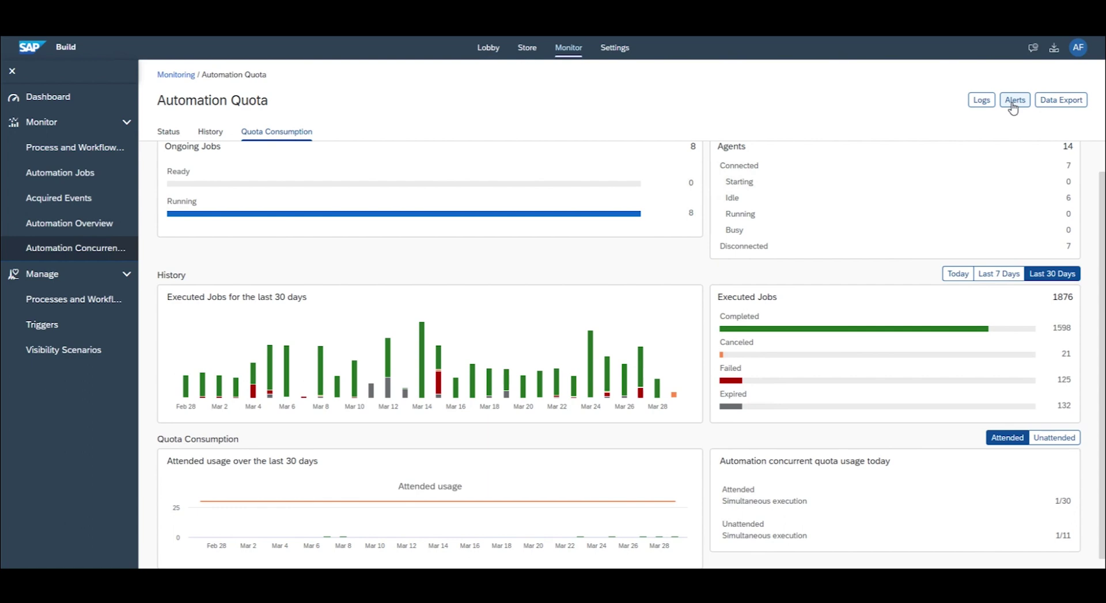
- Try Distribution, Business Activity Data and Historical Job Data export types, close unexported, then show today's 48 jobs
click(1046, 102)
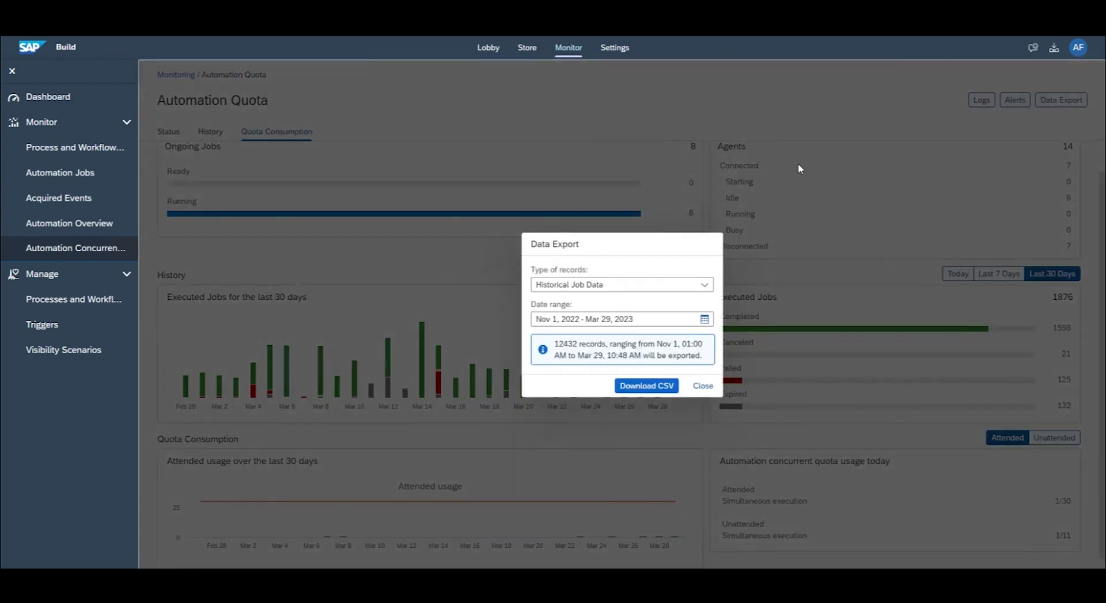
click(630, 291)
click(570, 320)
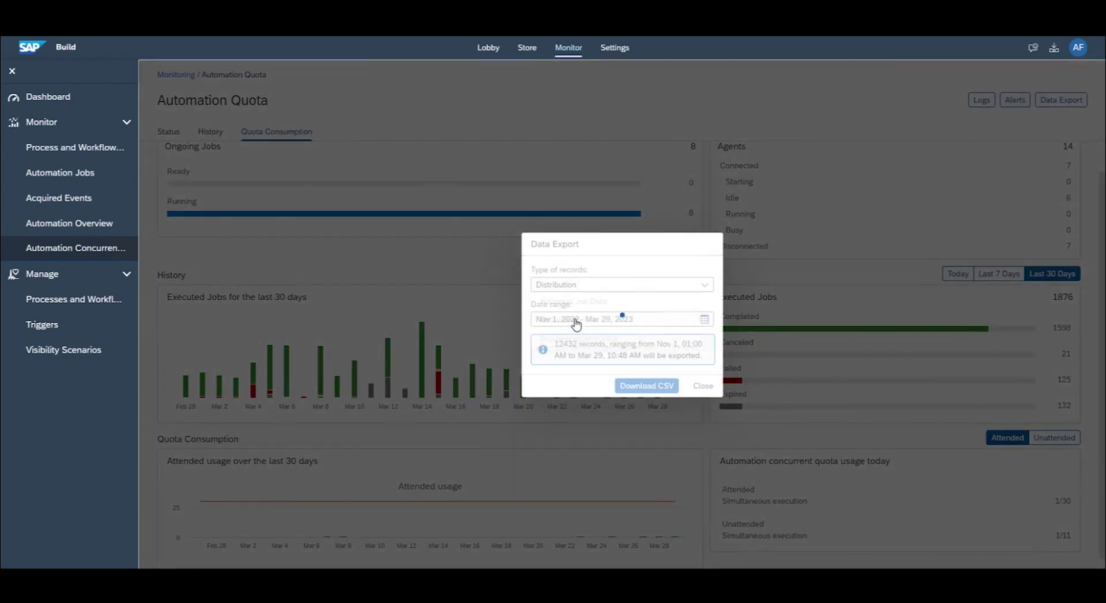
click(599, 286)
click(587, 338)
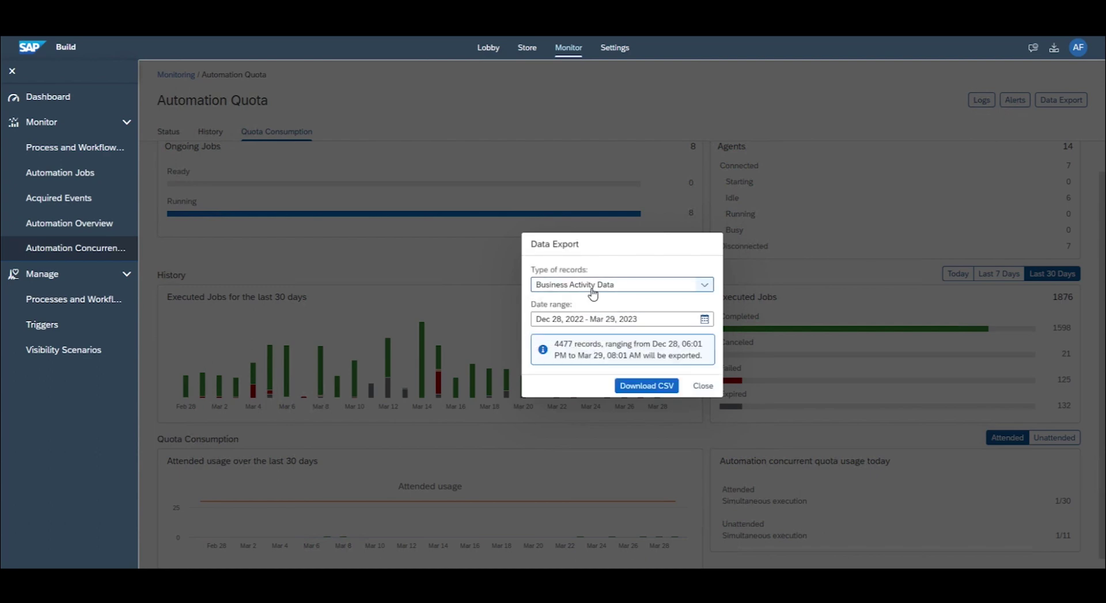
click(588, 286)
click(588, 303)
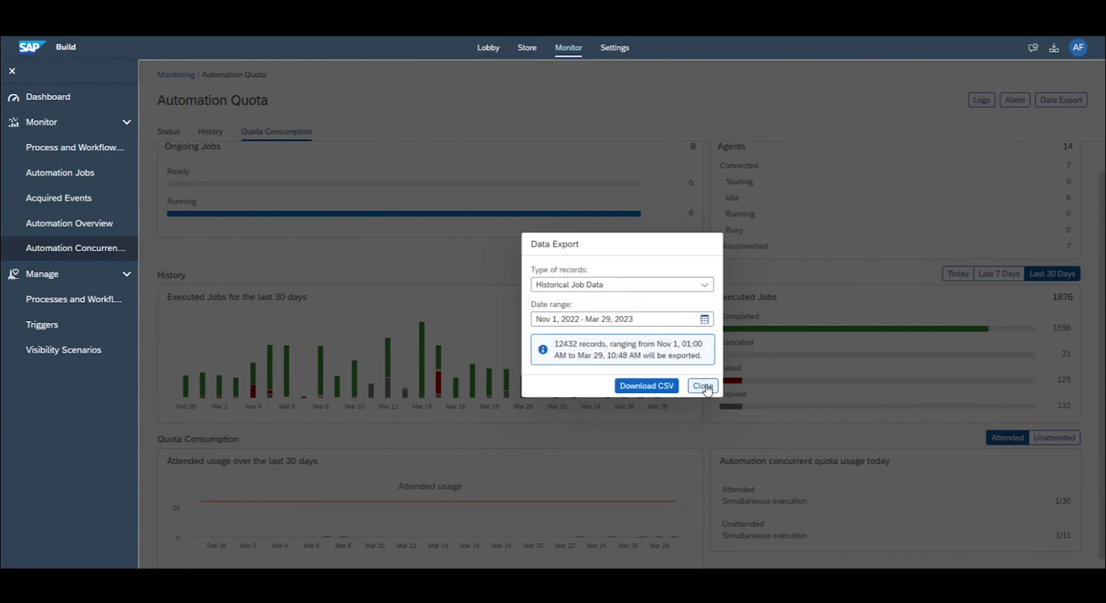
click(703, 387)
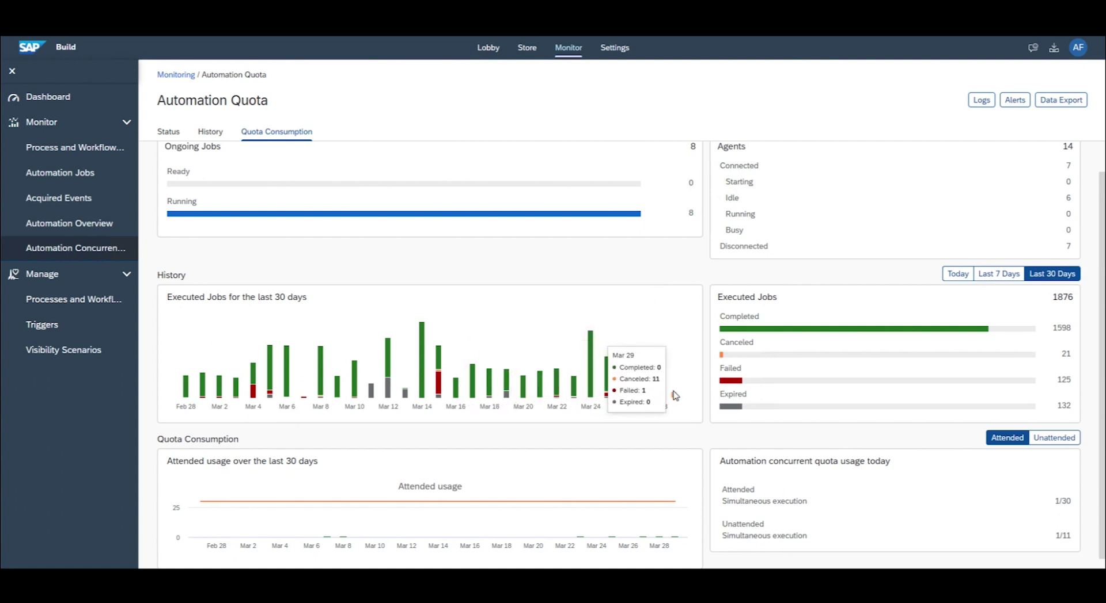
click(958, 274)
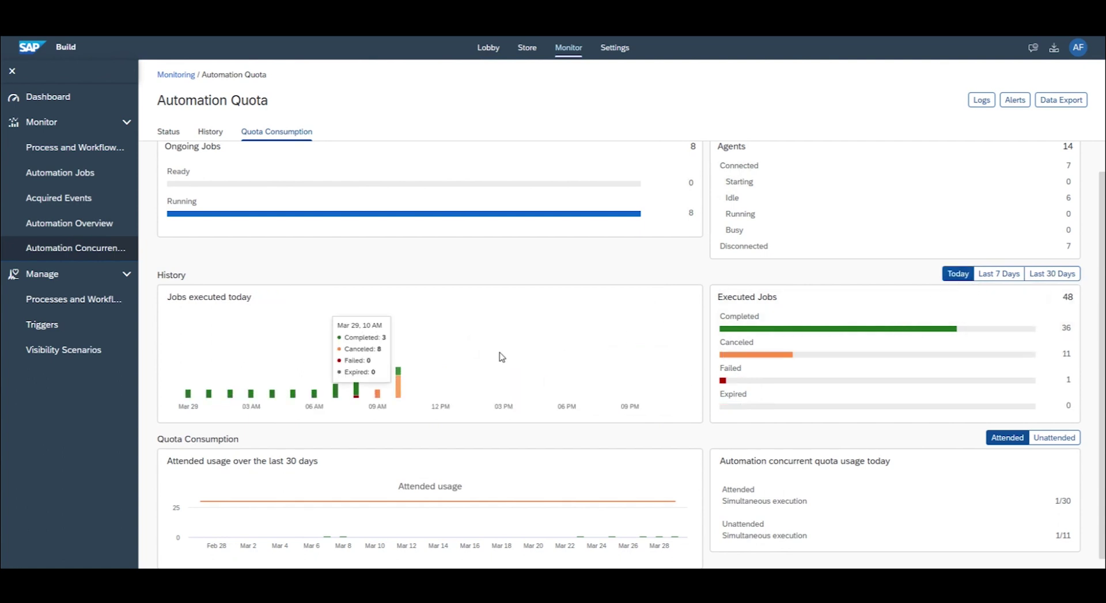
- From today's jobs chart, open the first Simple Automation job and view its logs
click(397, 375)
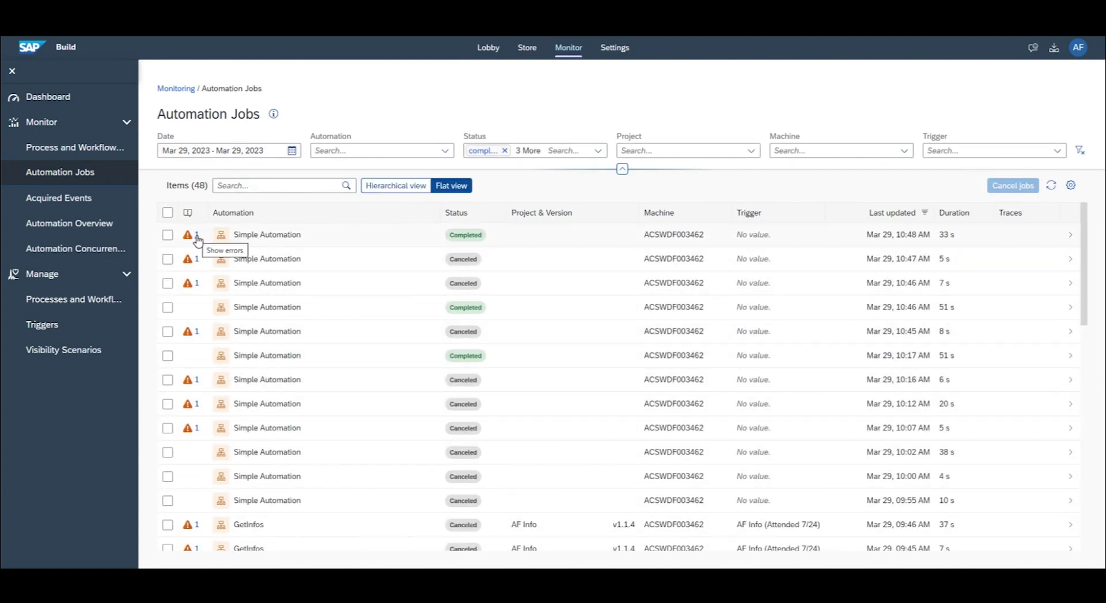
click(254, 237)
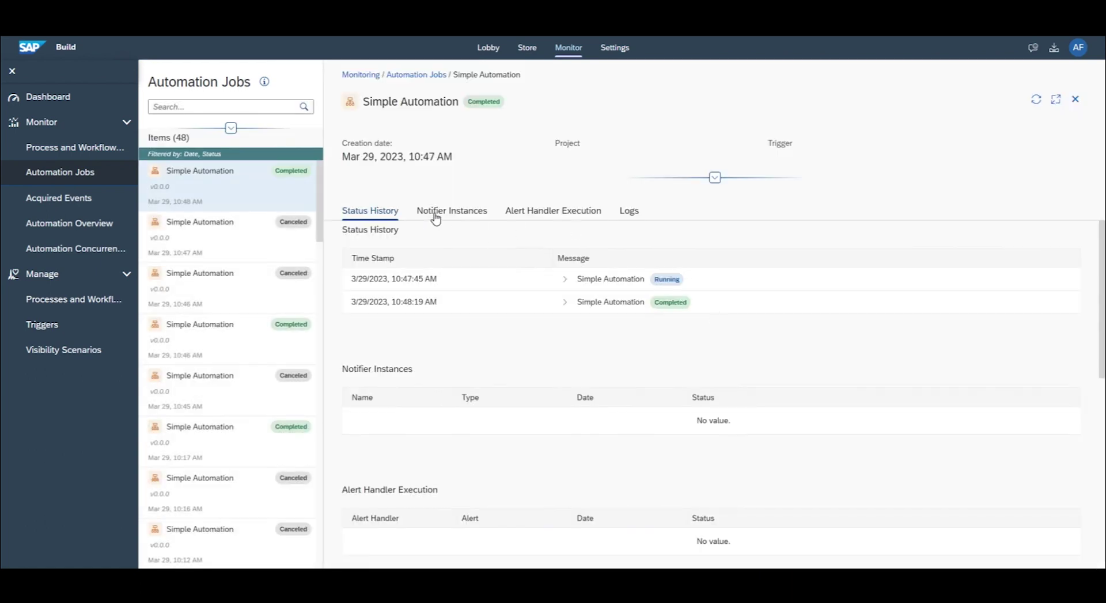
click(635, 216)
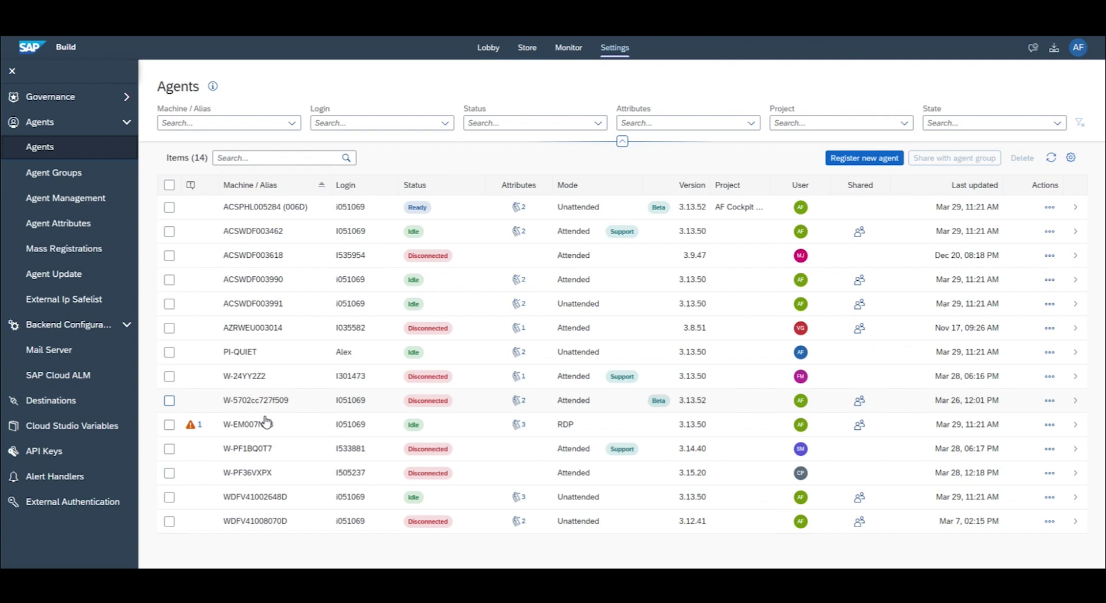
click(293, 126)
click(420, 123)
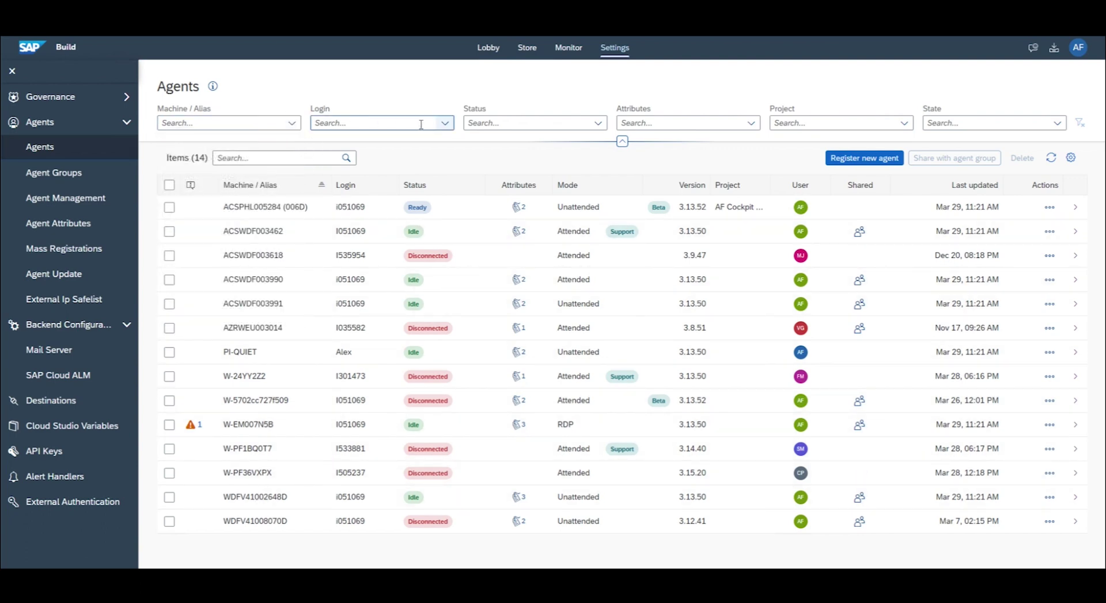
click(444, 125)
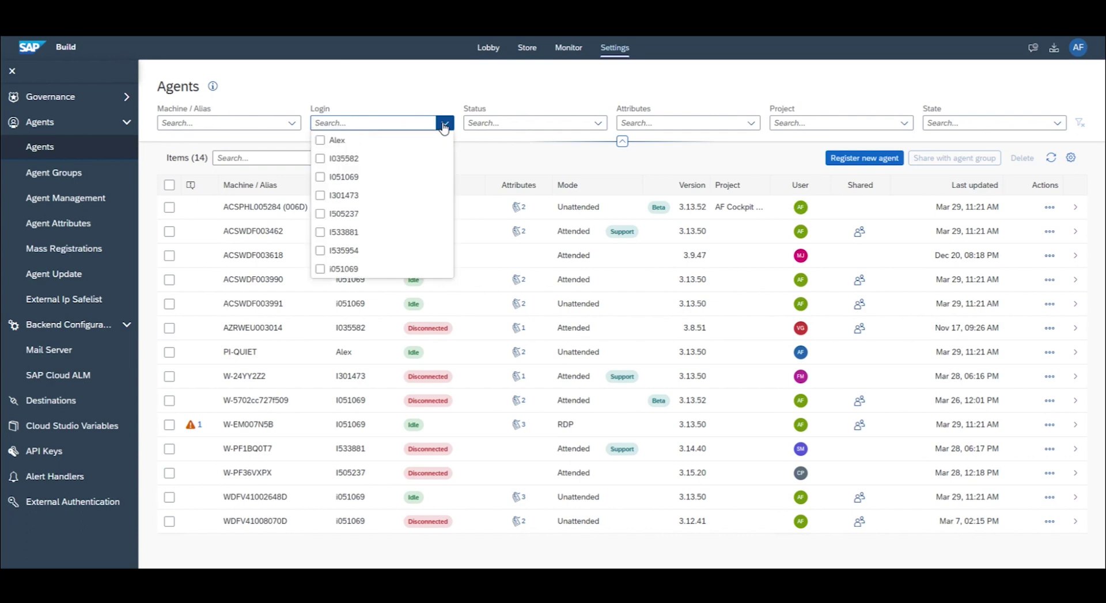
click(599, 124)
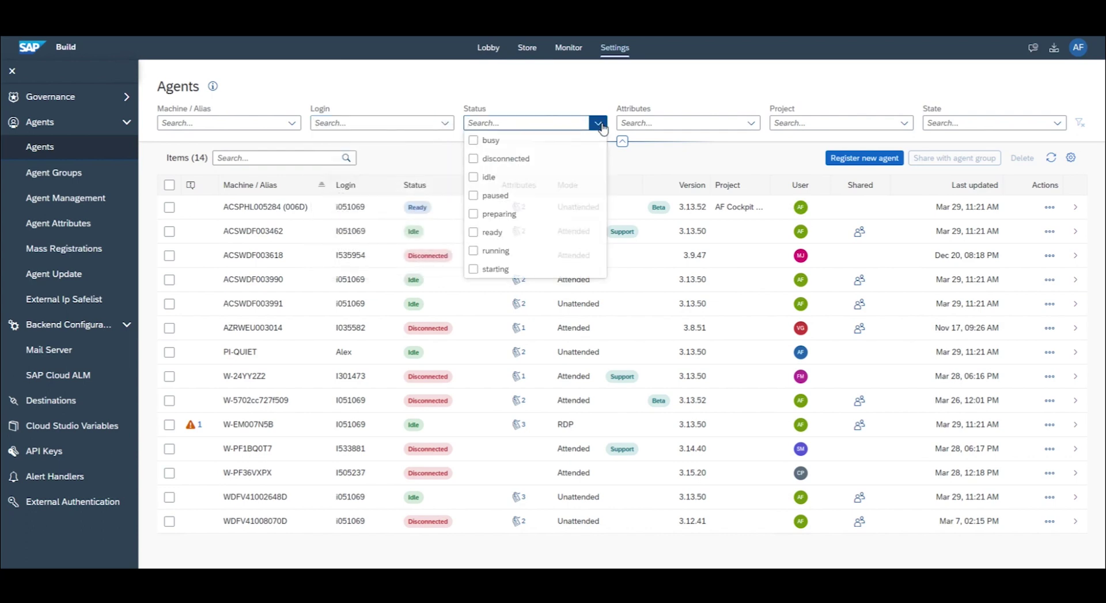
click(750, 124)
click(751, 126)
click(751, 125)
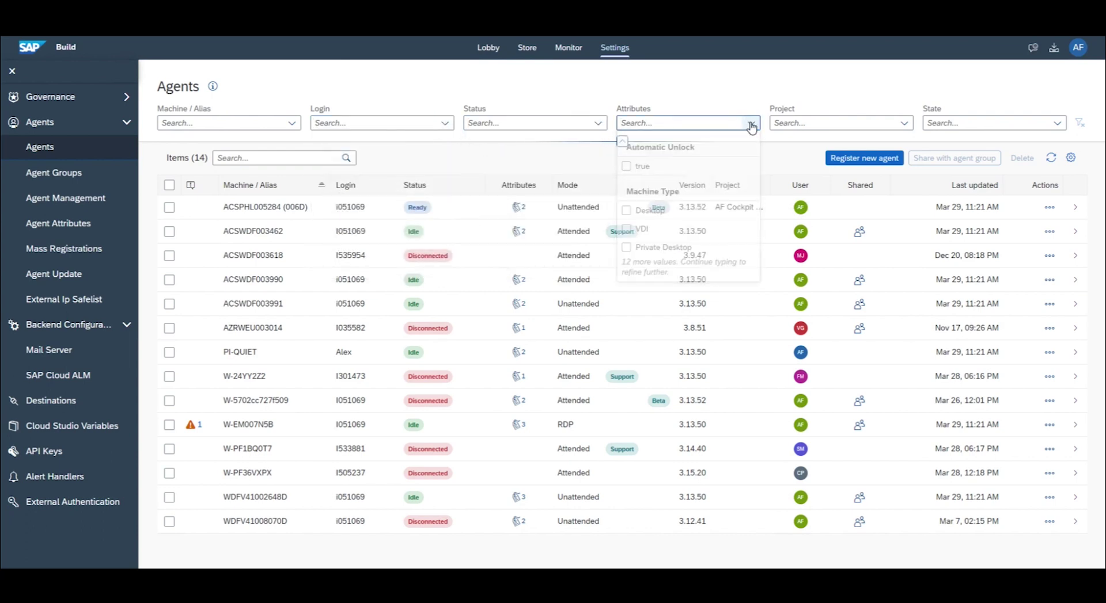
click(860, 123)
click(902, 125)
click(904, 126)
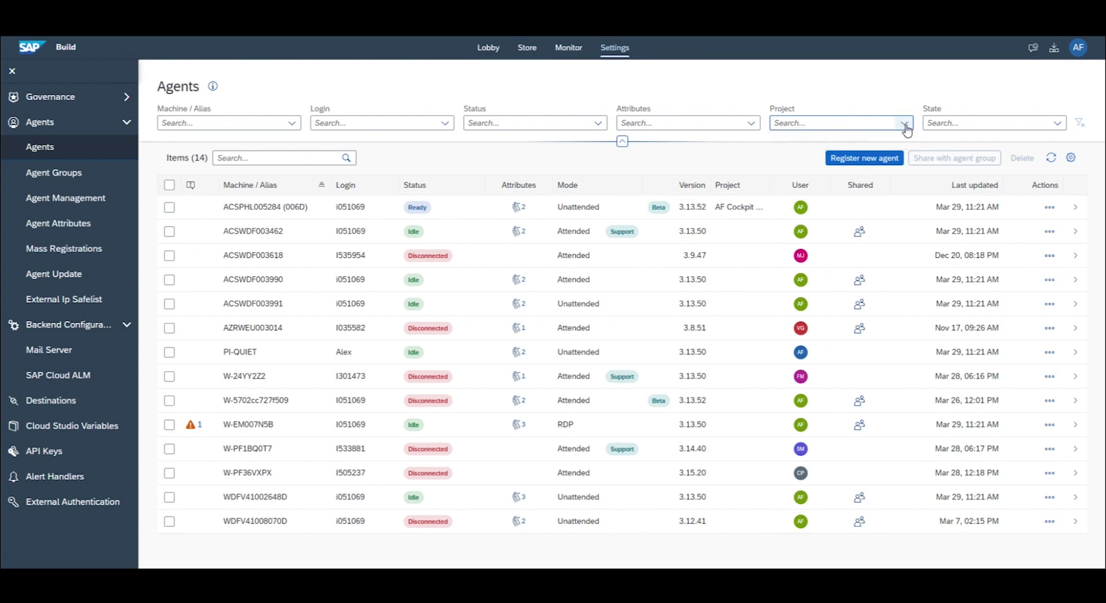
click(1055, 126)
click(1056, 126)
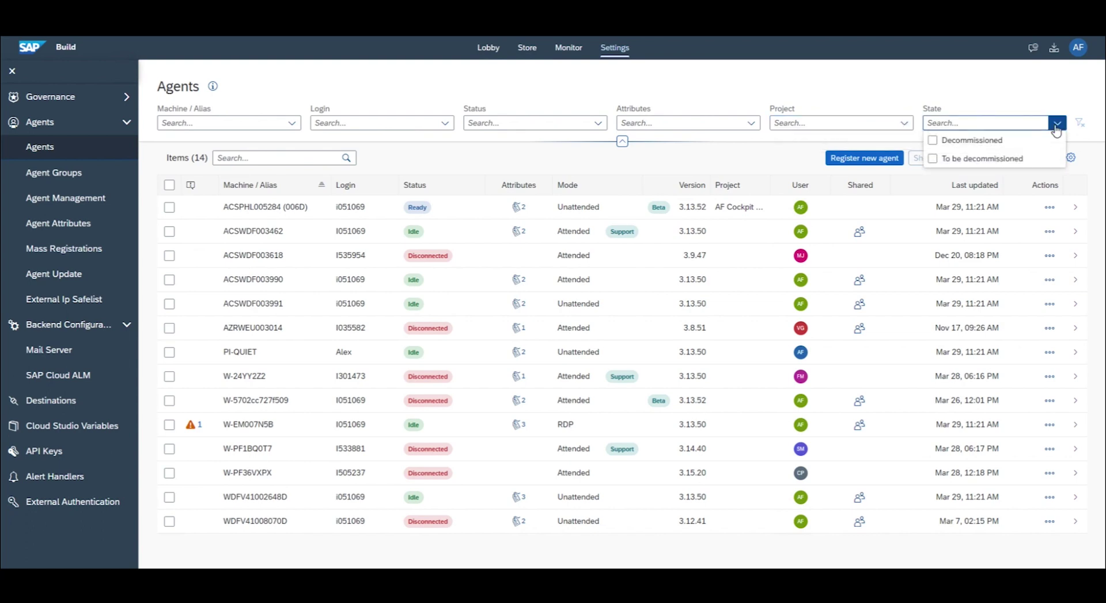
click(1056, 126)
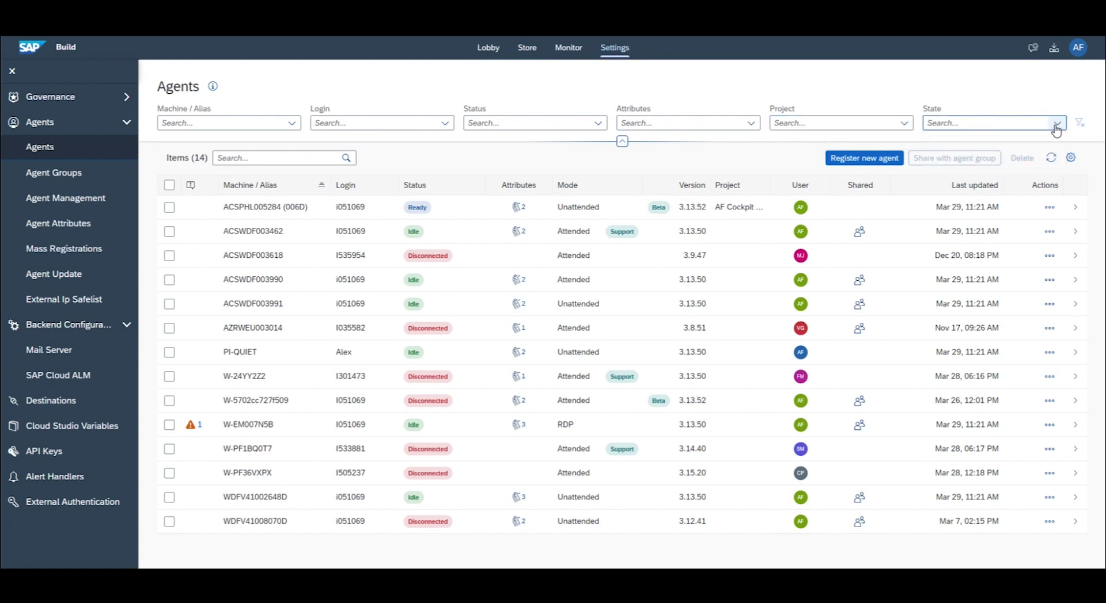
- Open agent ACSPHL005284 (006D) and view its activity timeline for the last day, hour and week
click(265, 212)
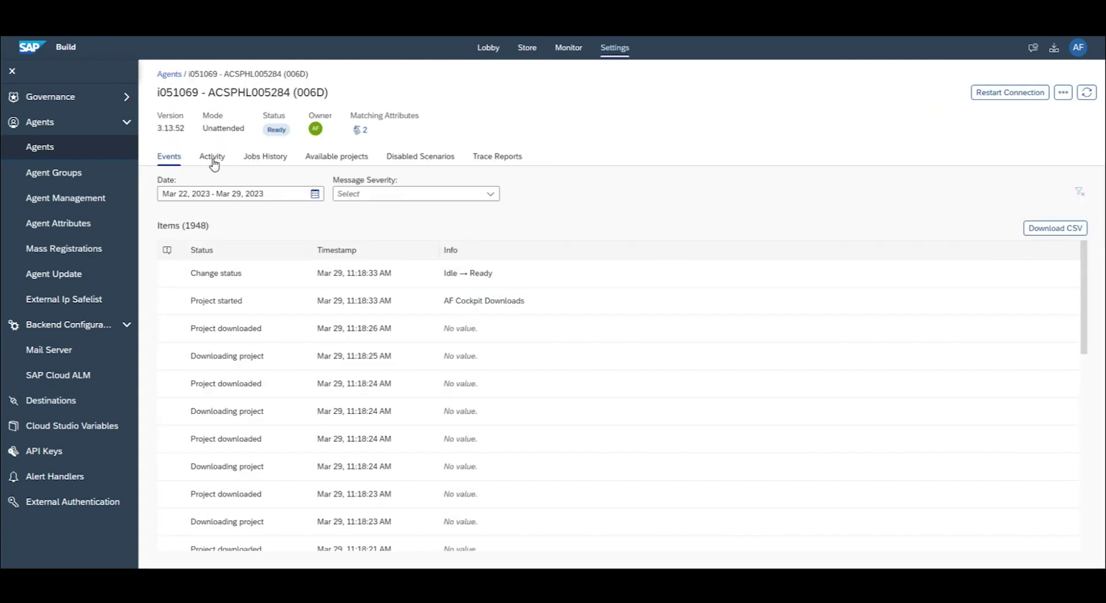
click(213, 161)
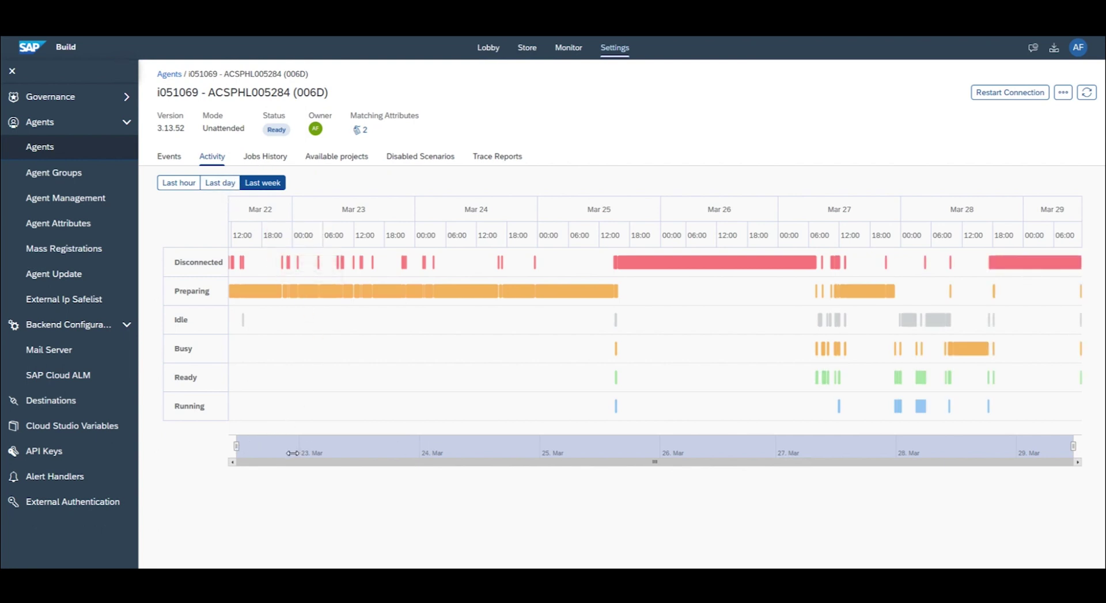
mouse_move(236, 448)
mouse_down()
mouse_move(506, 448)
mouse_move(230, 457)
mouse_up()
click(220, 183)
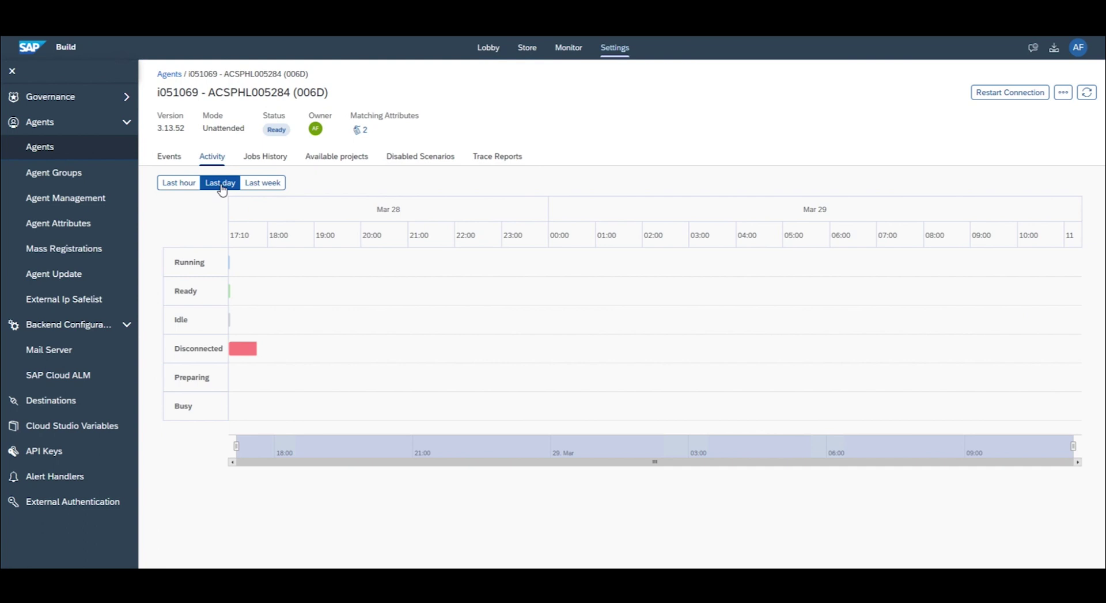
click(179, 184)
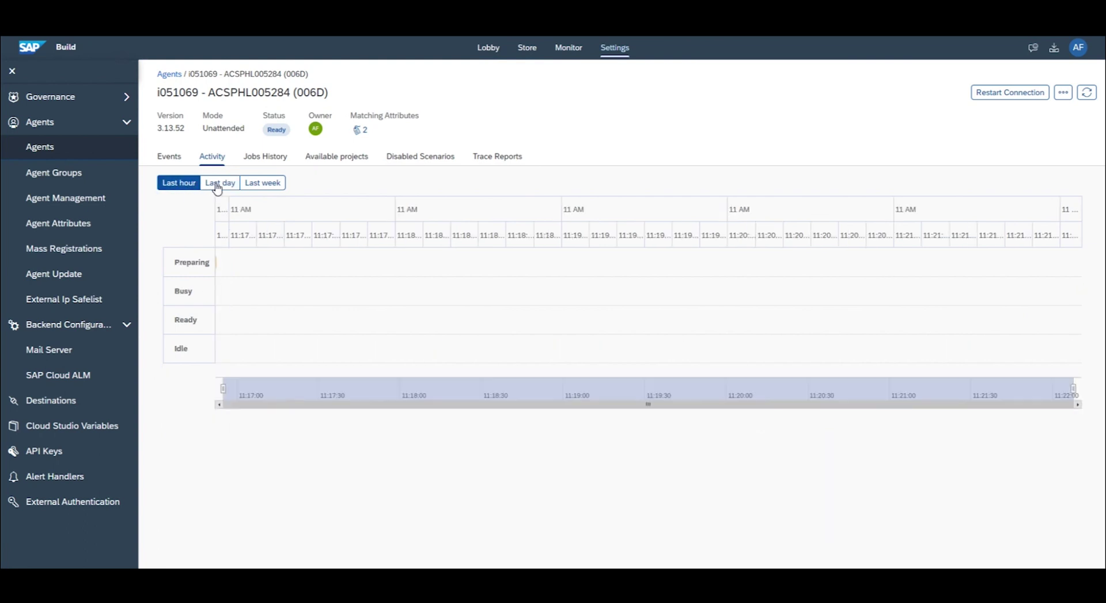
click(254, 185)
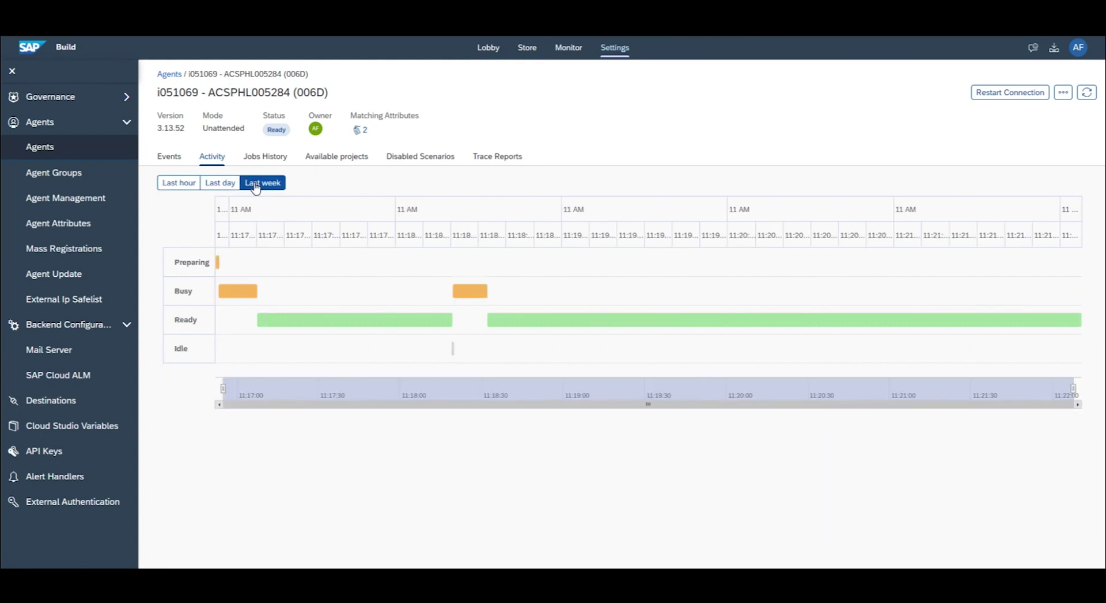
- Check the agent's available projects, disabled scenarios and trace reports, then return to its events
click(330, 162)
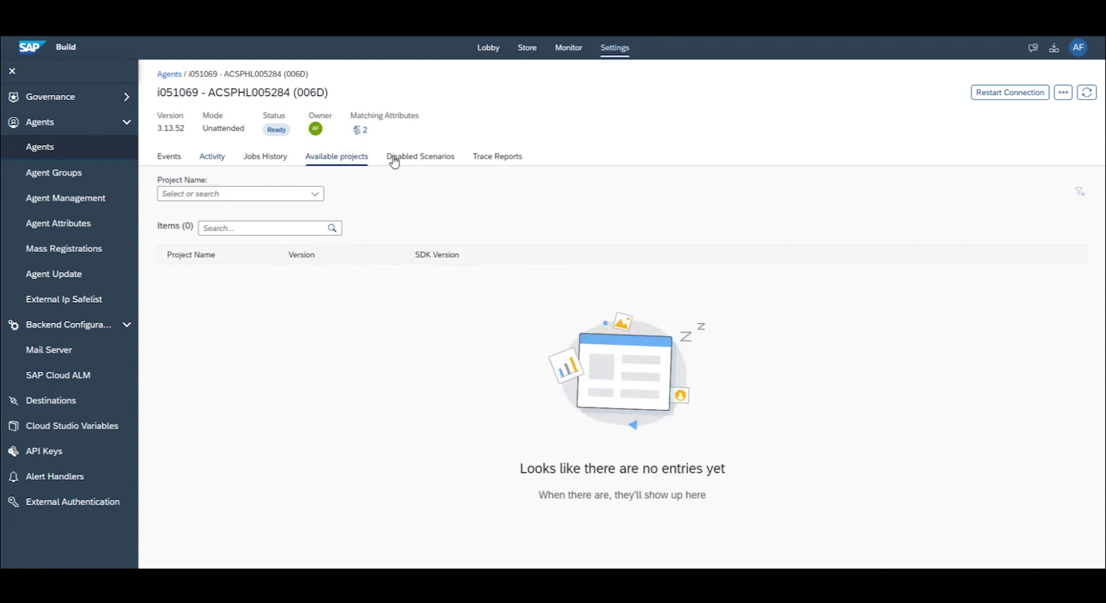
click(411, 162)
click(497, 159)
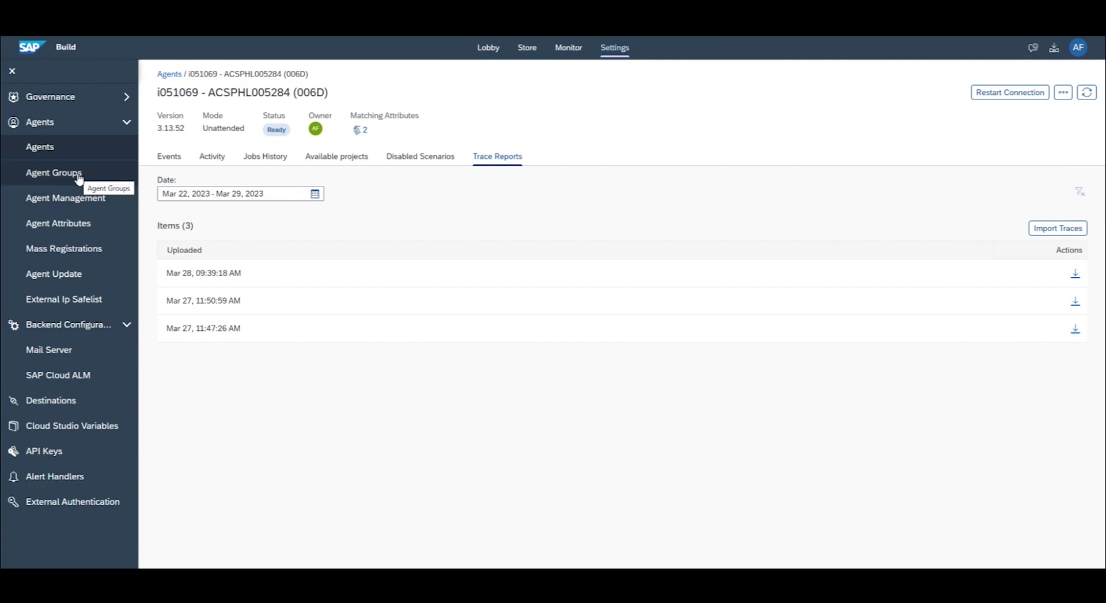
click(180, 159)
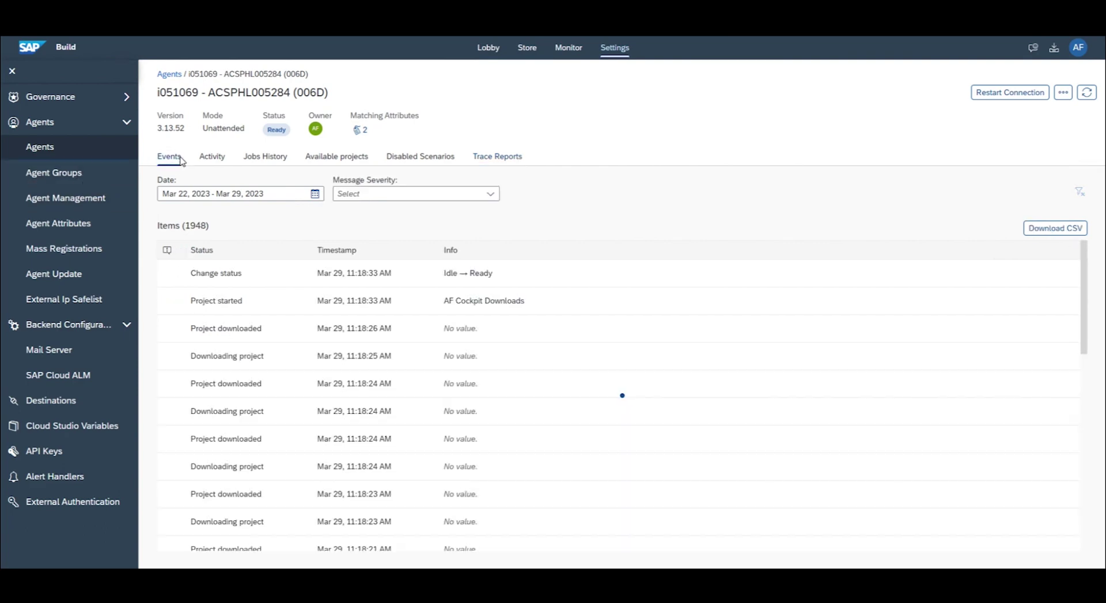
- Open agent ACSWDF003462's details from the Agents list, then go back to all agents
click(170, 74)
click(247, 234)
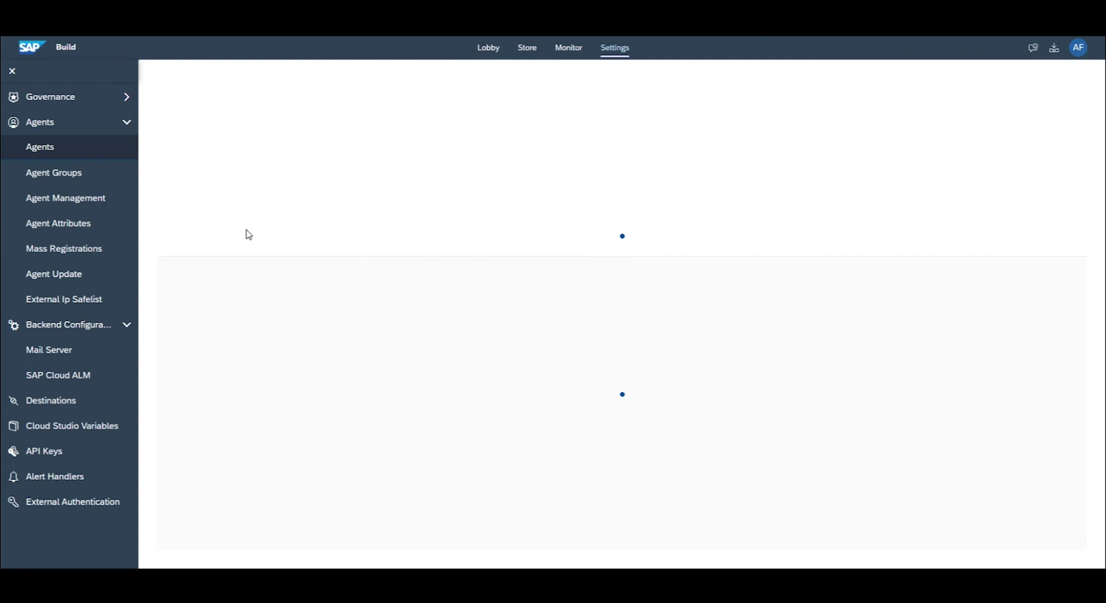
click(55, 152)
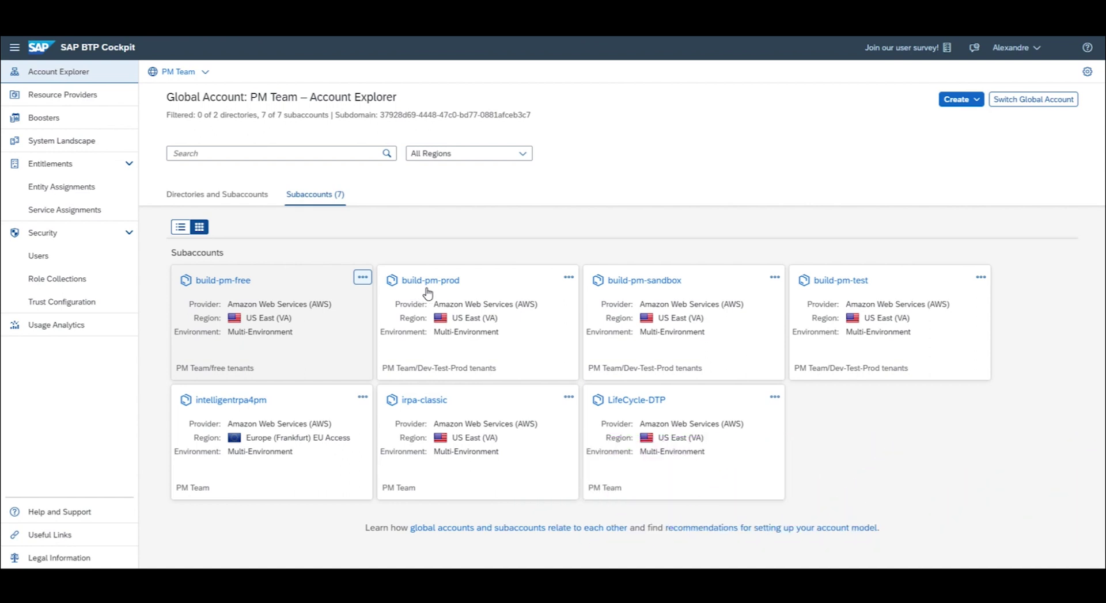
- Scroll through the Boosters cards, then open the build-pm-sandbox subaccount from Account Explorer
click(60, 120)
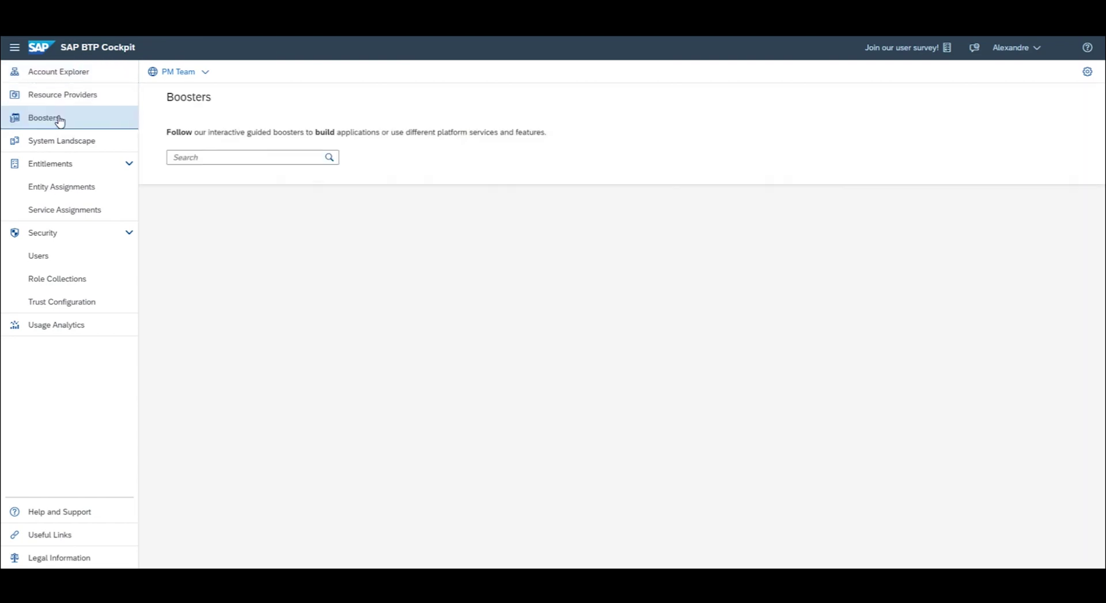
scroll(276, 279, down, 2)
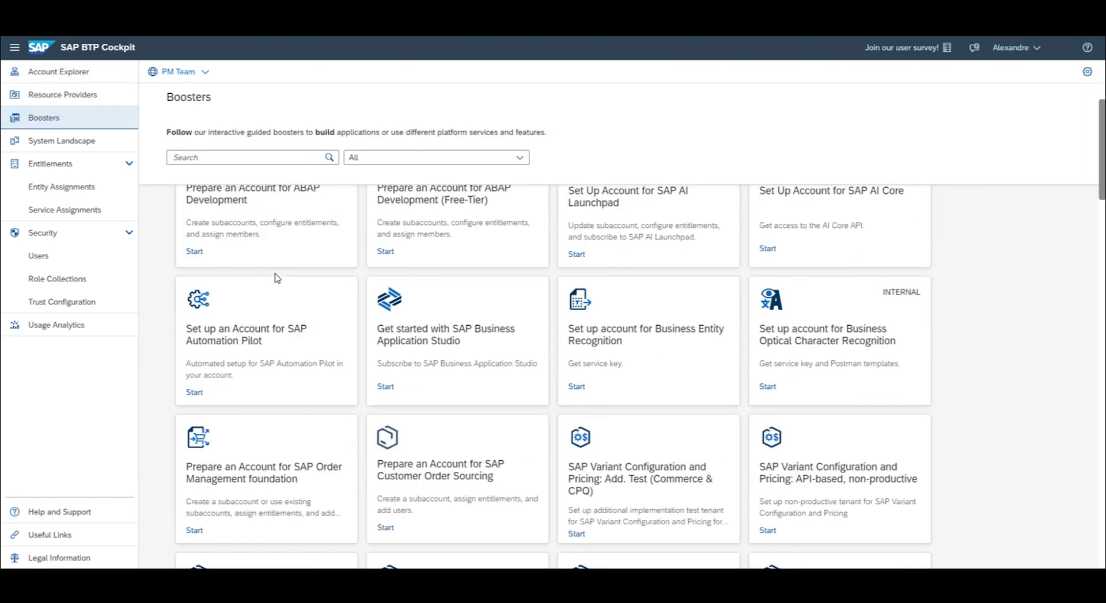
scroll(276, 278, down, 10)
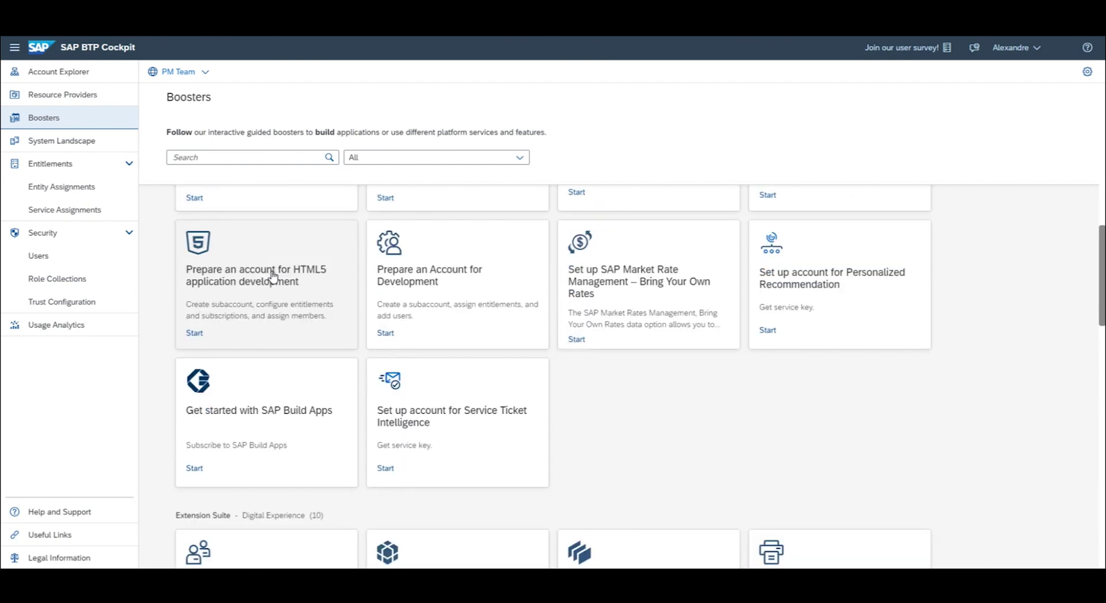
scroll(271, 273, down, 1)
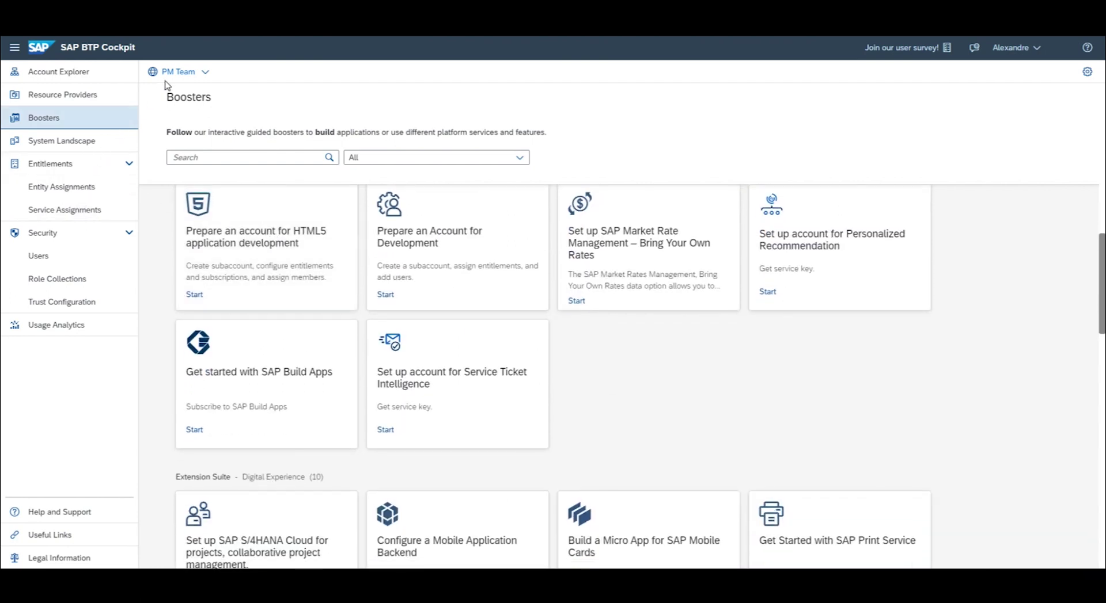
click(83, 73)
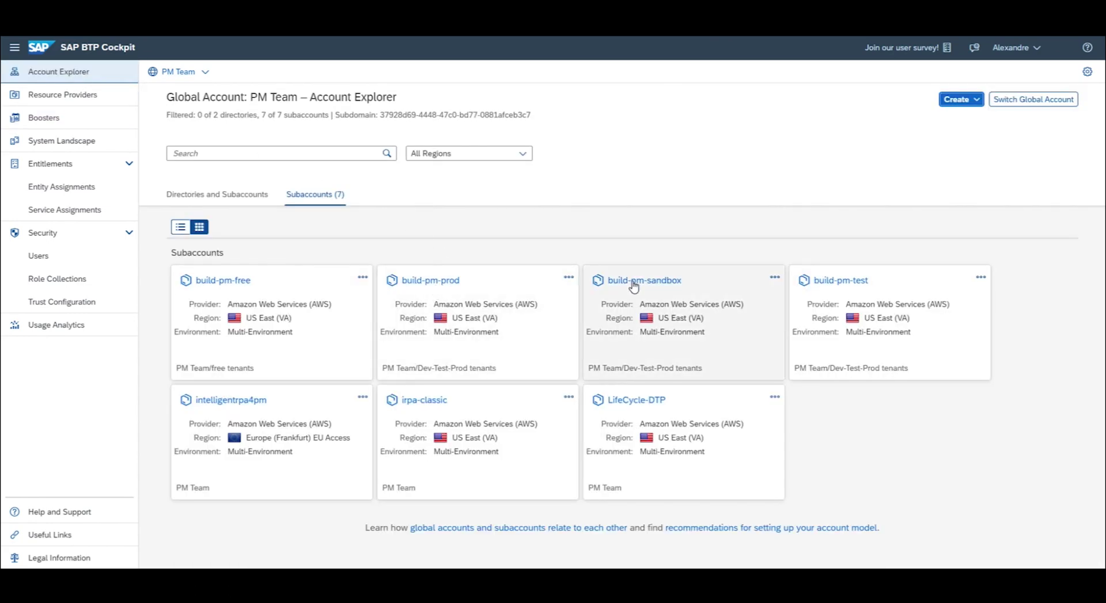
click(634, 284)
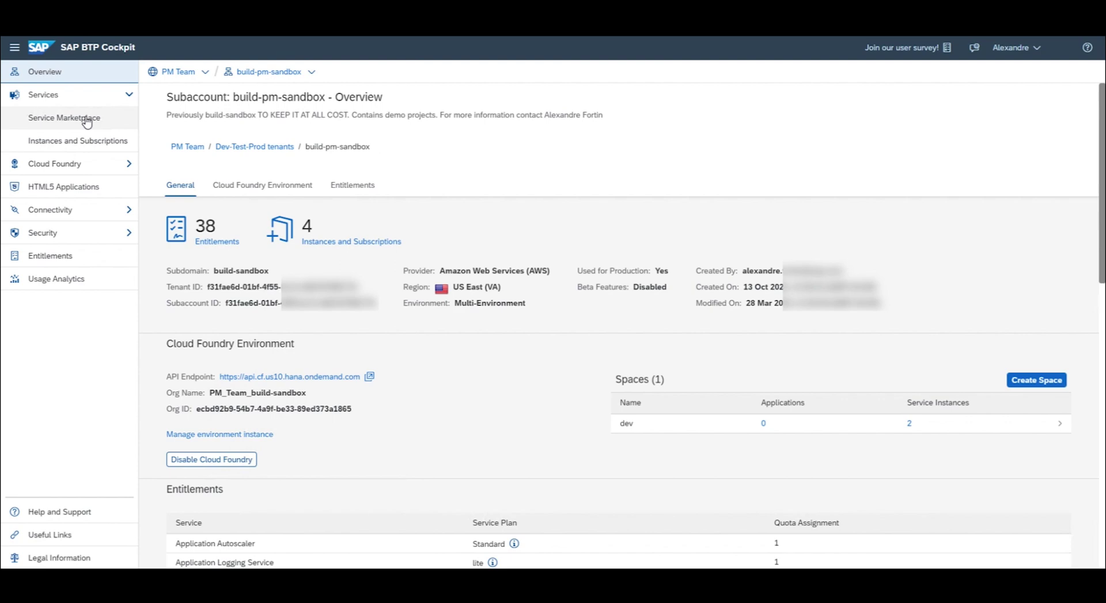
- Browse the sandbox subaccount's Service Marketplace offerings
click(87, 118)
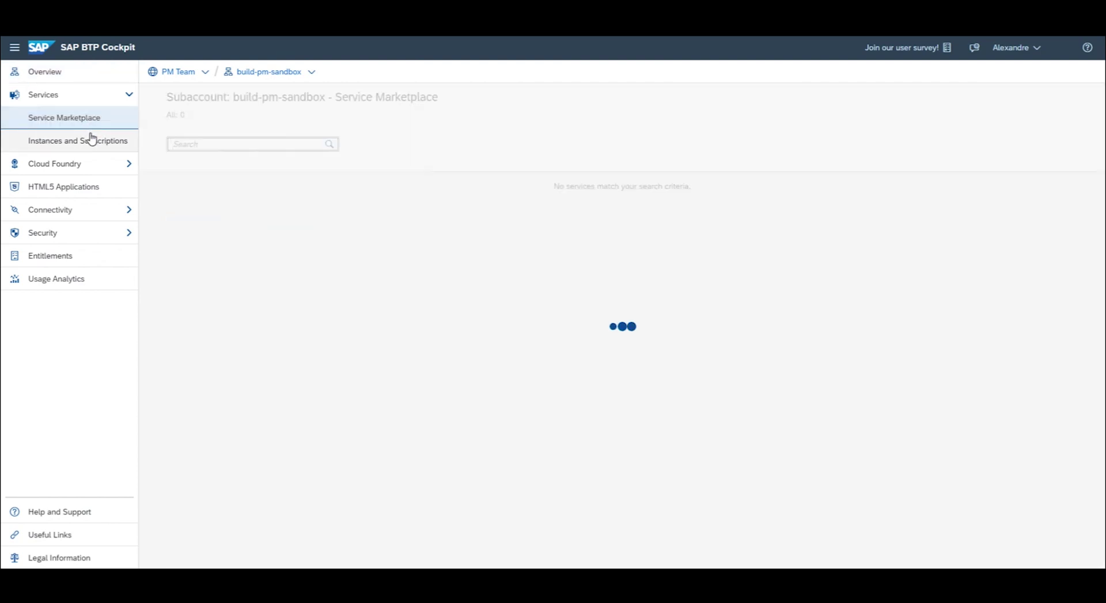
scroll(332, 255, down, 4)
scroll(333, 255, down, 5)
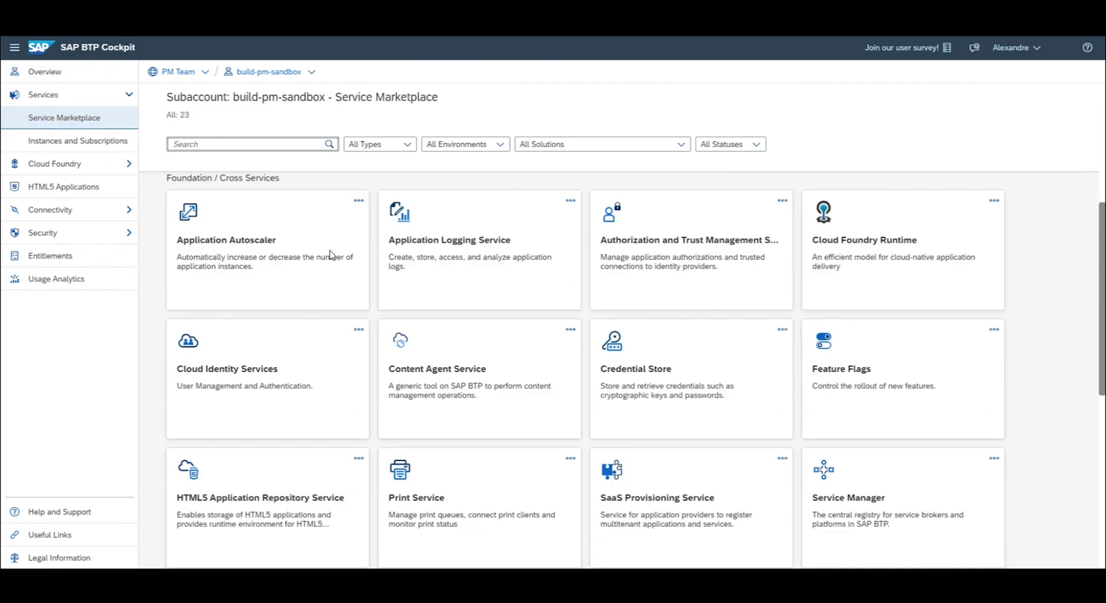
scroll(327, 254, down, 3)
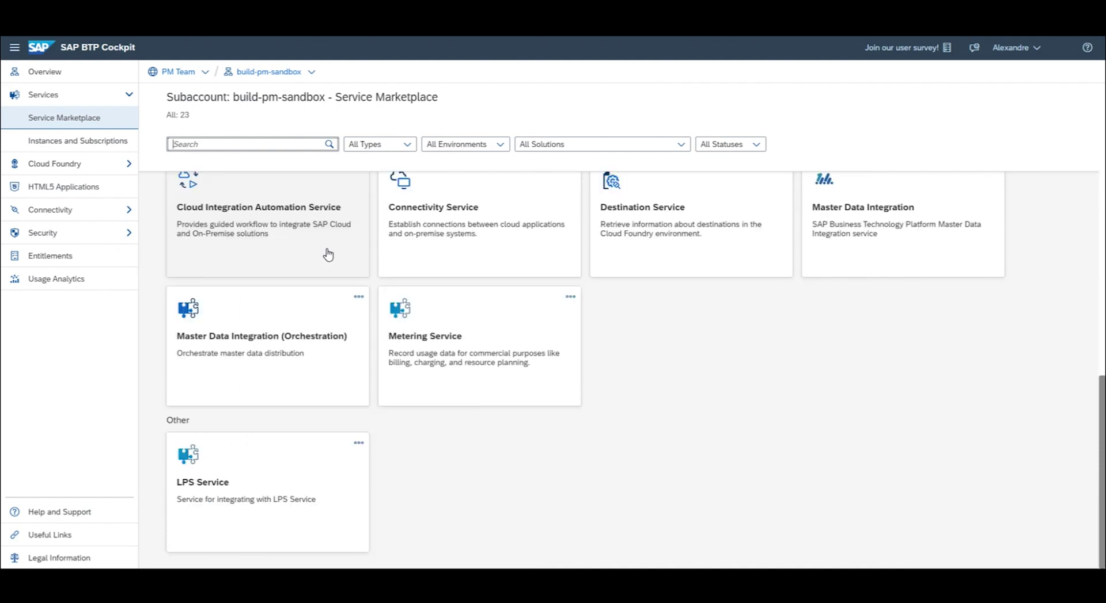
scroll(327, 254, up, 12)
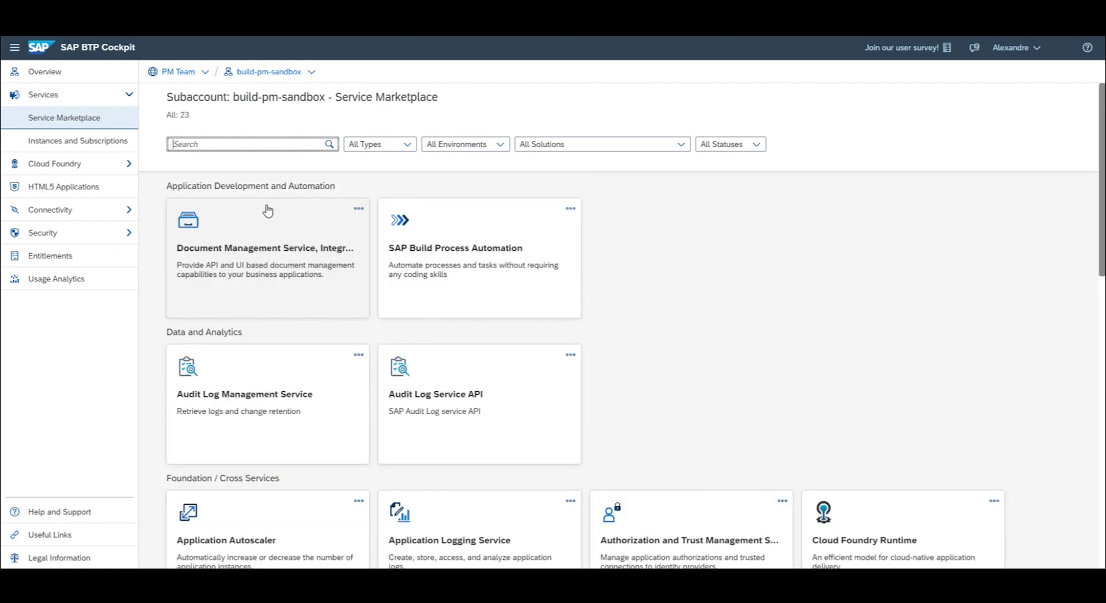
- Open the ProcessAutomationSuperAdmin role collection under Security > Role Collections
click(72, 241)
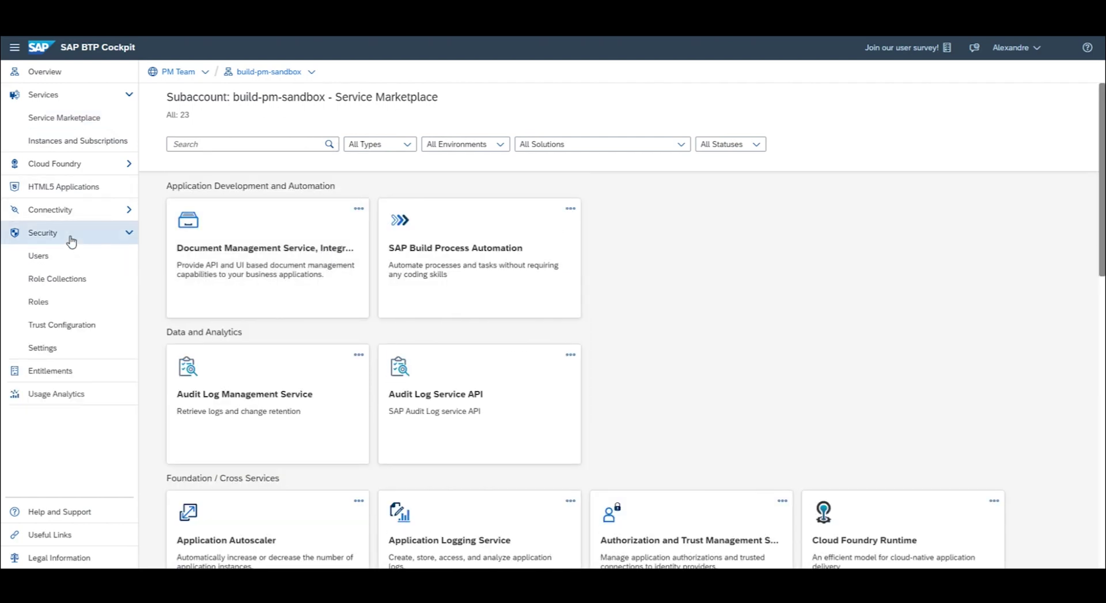
click(60, 282)
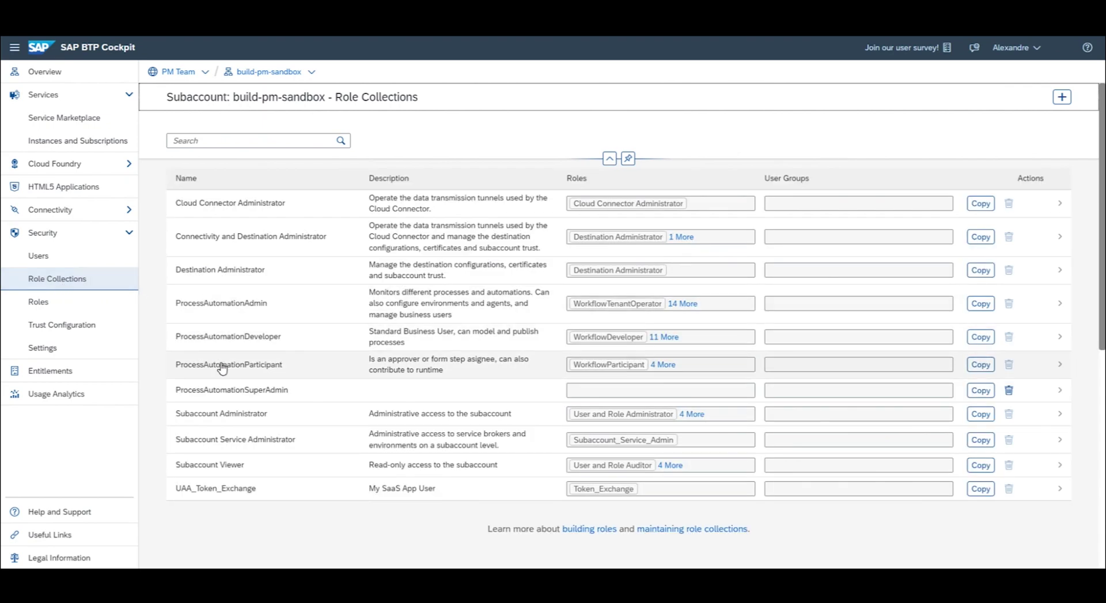
click(223, 391)
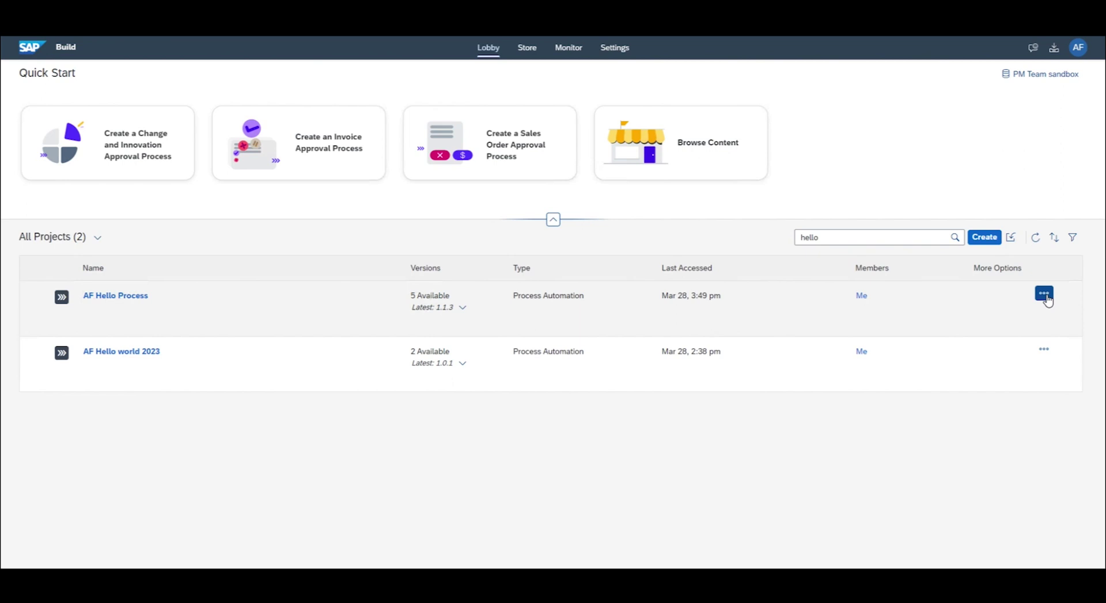
- Add a colleague by e-mail to AF Hello Process with Administrator authorization, save, and review the members
click(1045, 296)
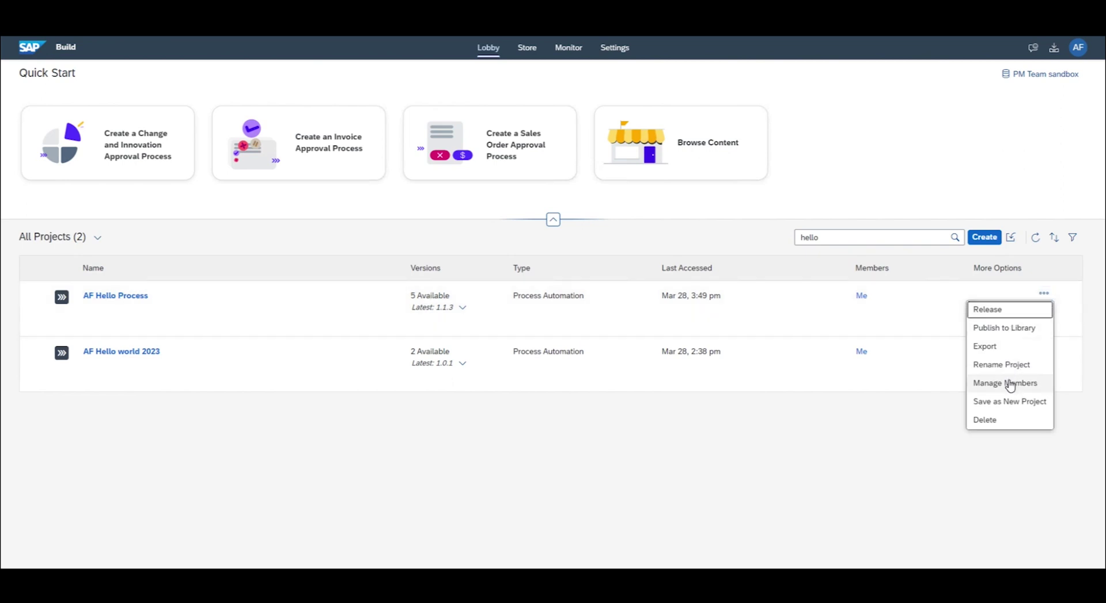
click(1009, 384)
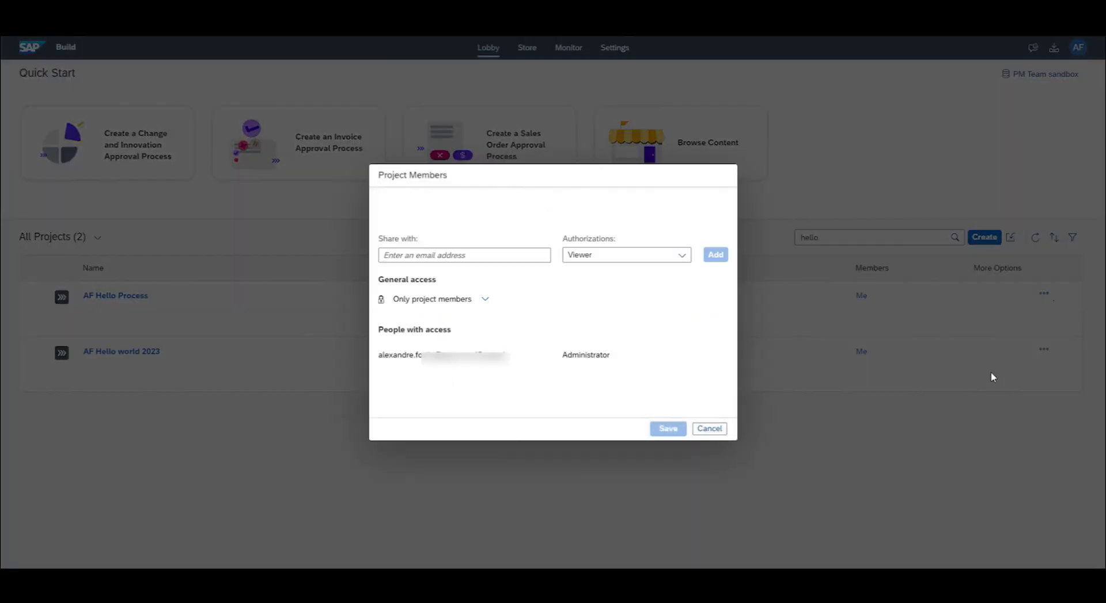
click(490, 256)
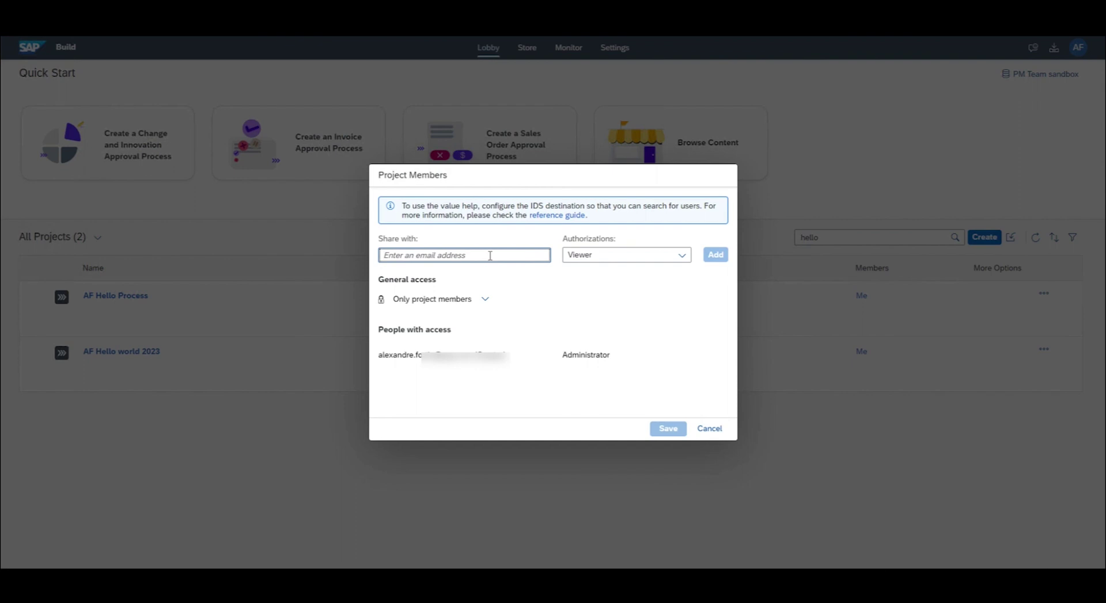
text(vija)
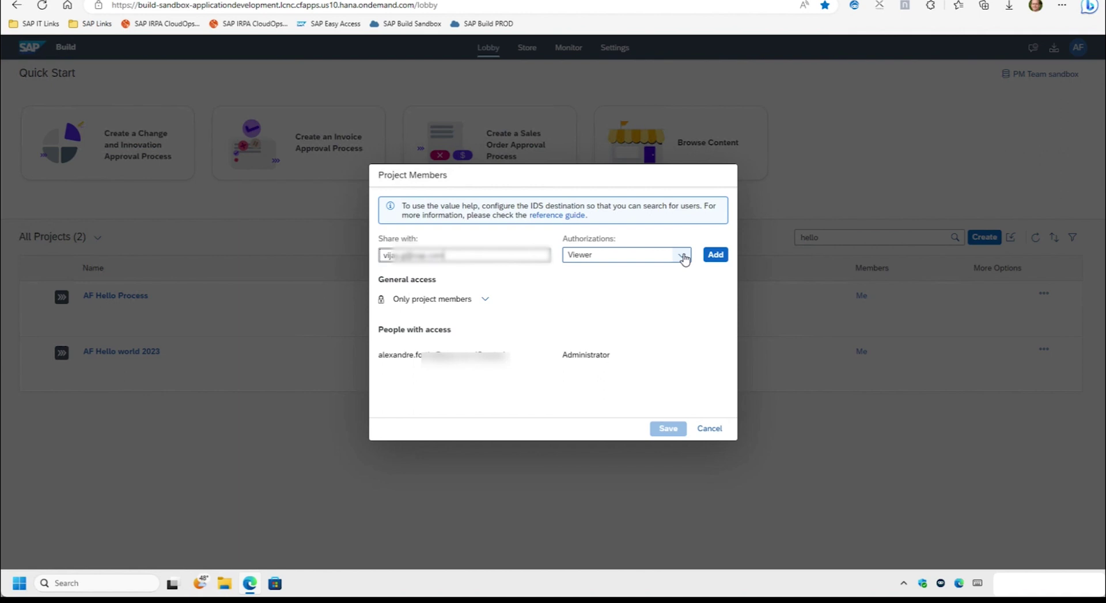
click(681, 256)
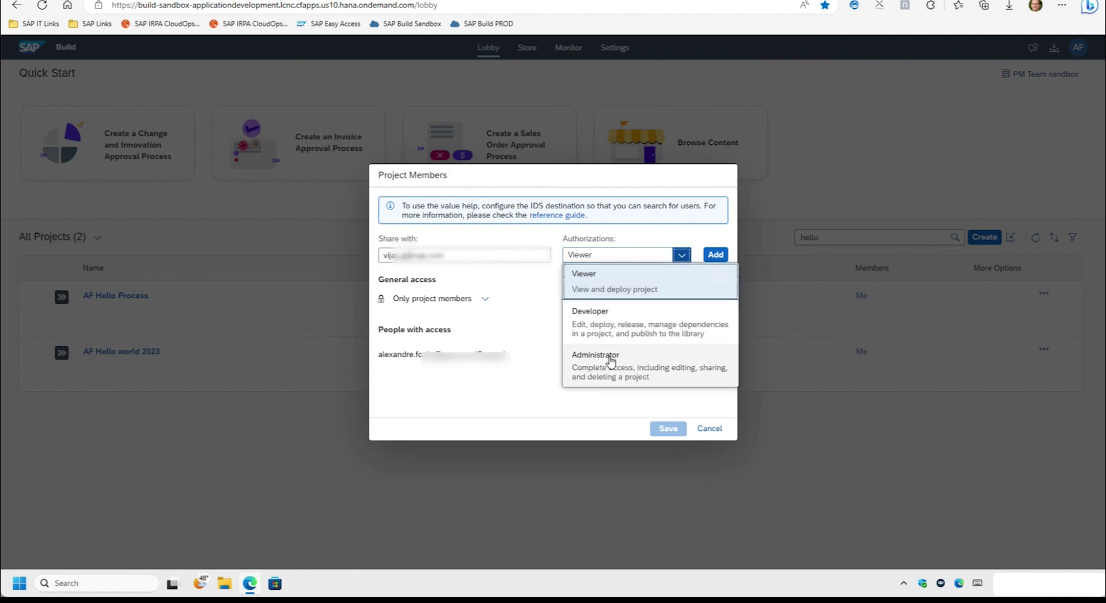
click(611, 361)
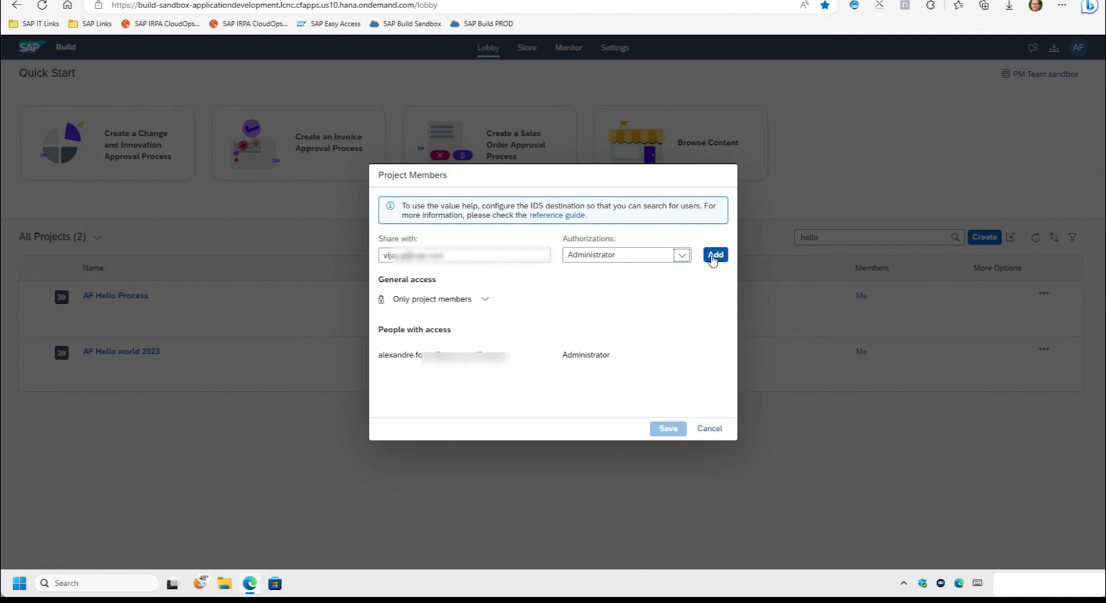
click(713, 257)
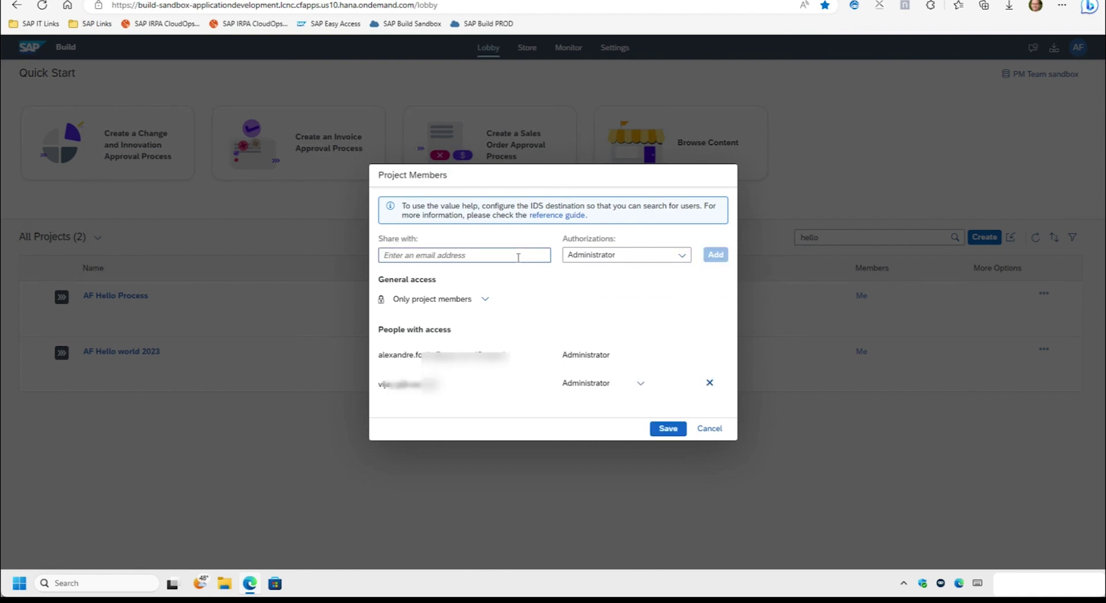
click(668, 429)
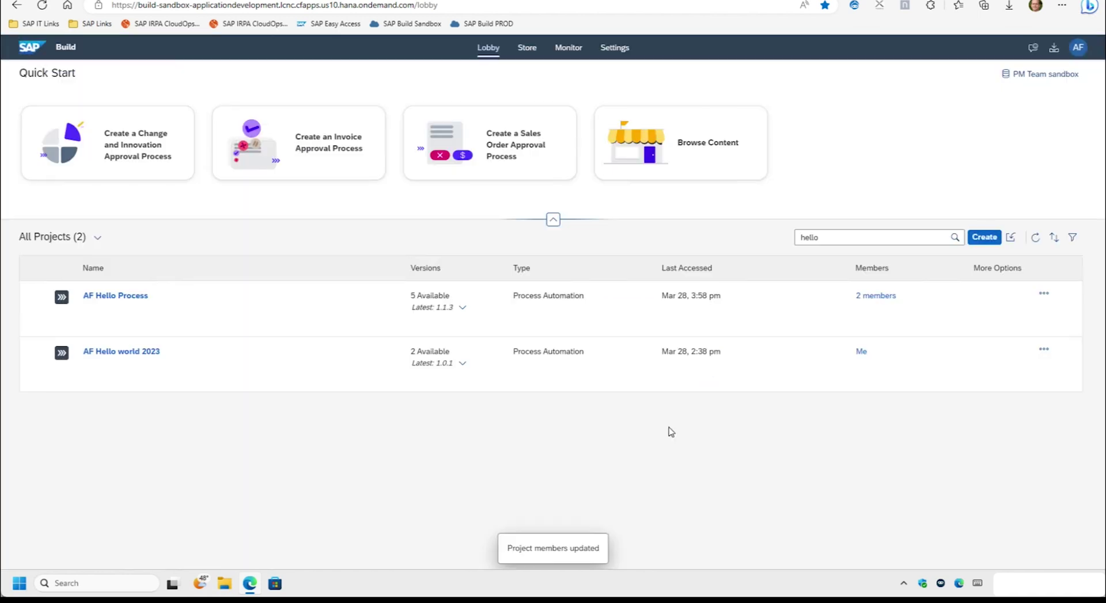
click(871, 297)
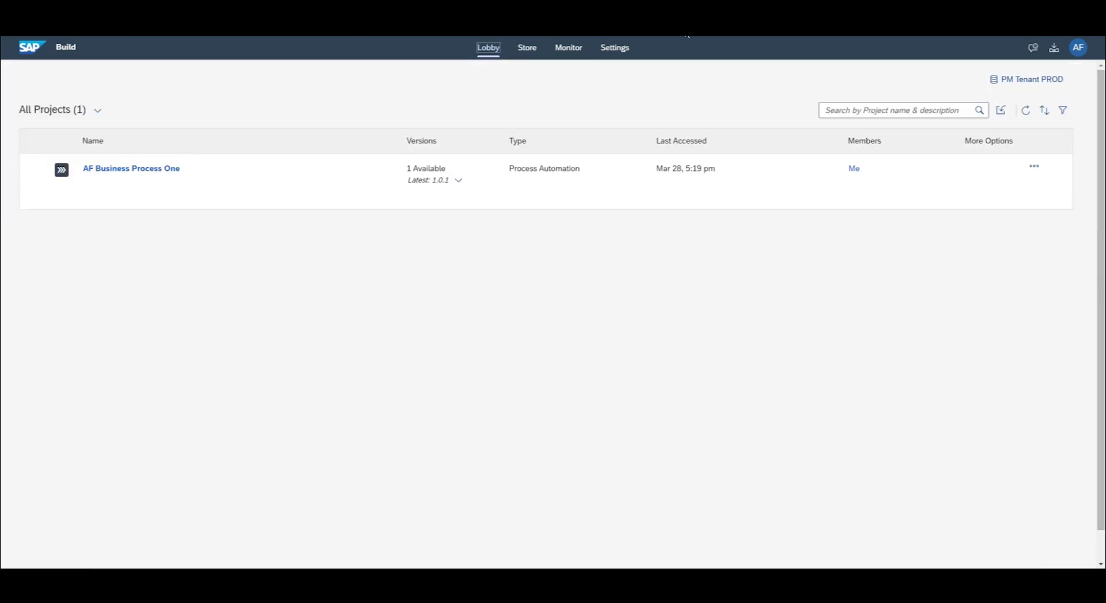
- Review the PROD tenant's settings and leave the tenant type as Production
mouse_move(1021, 83)
click(607, 49)
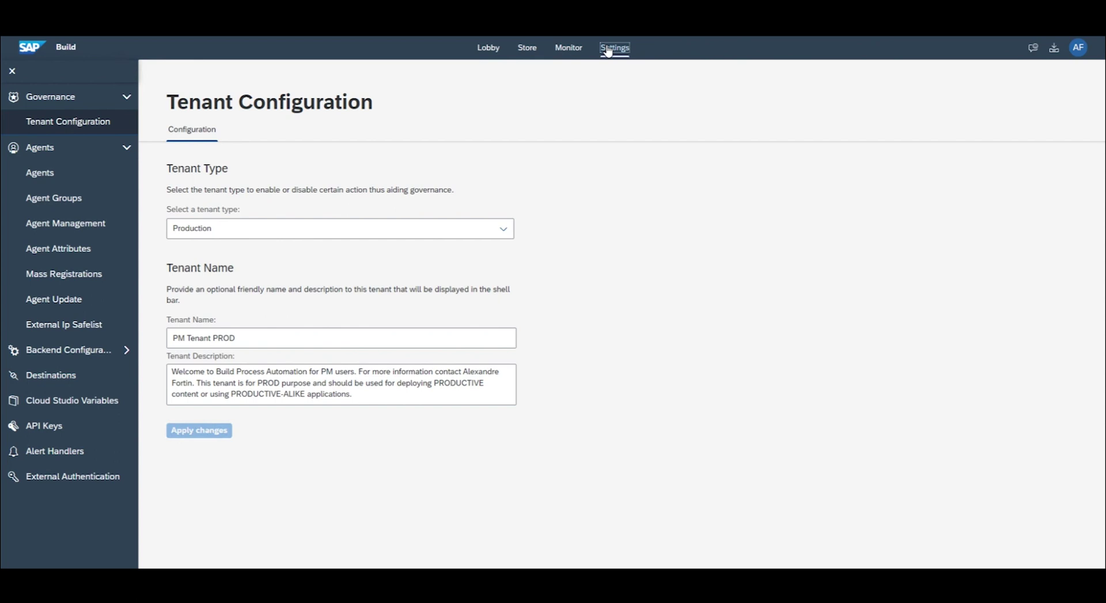
click(505, 230)
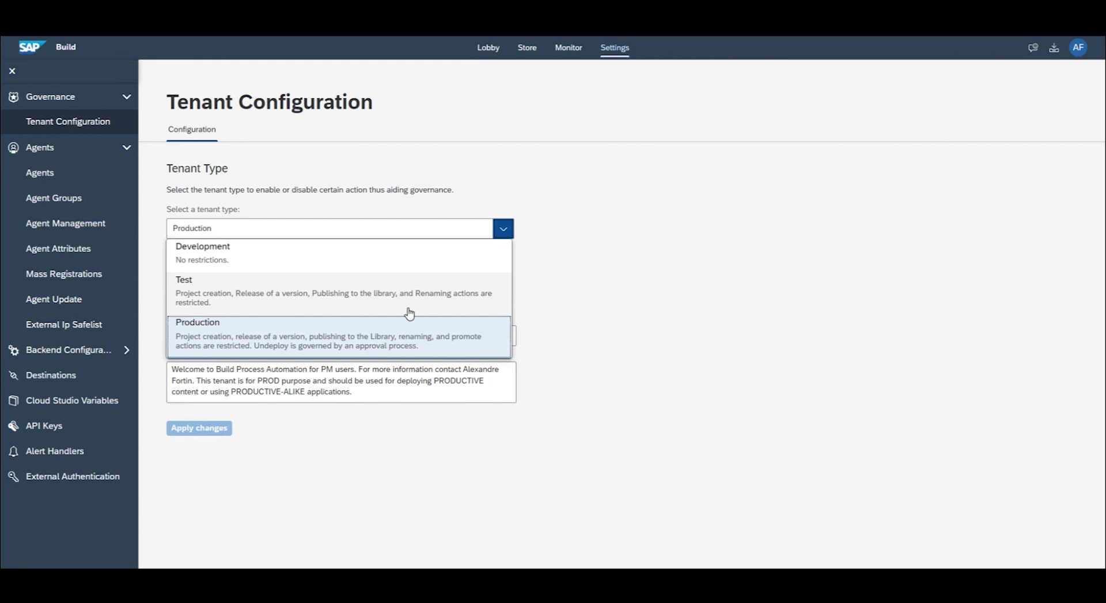
click(646, 312)
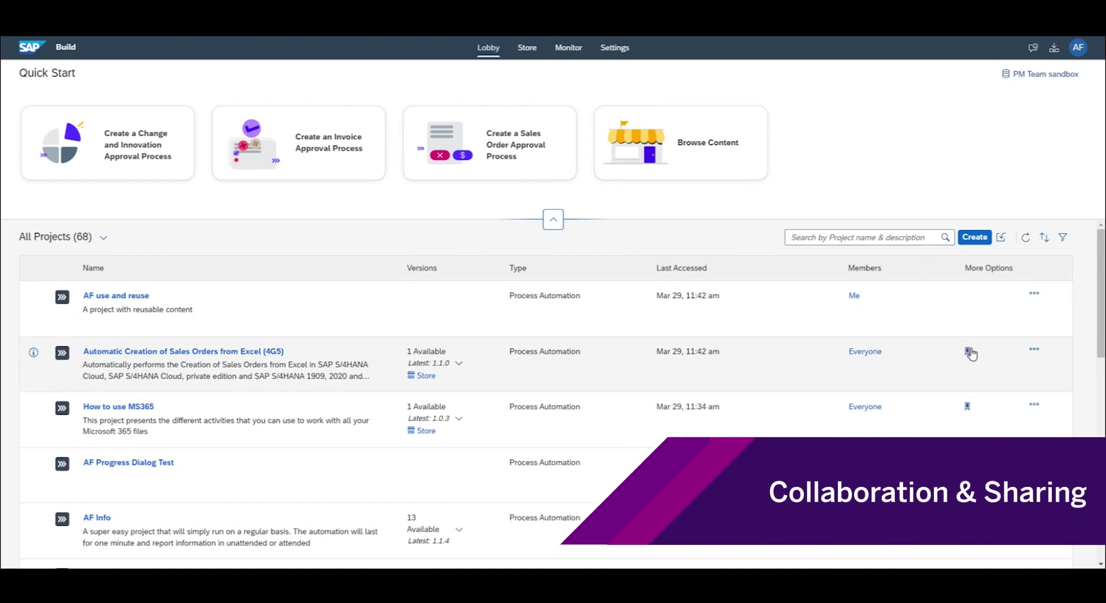
- Open the AF use and reuse project from the lobby's project list
mouse_move(968, 408)
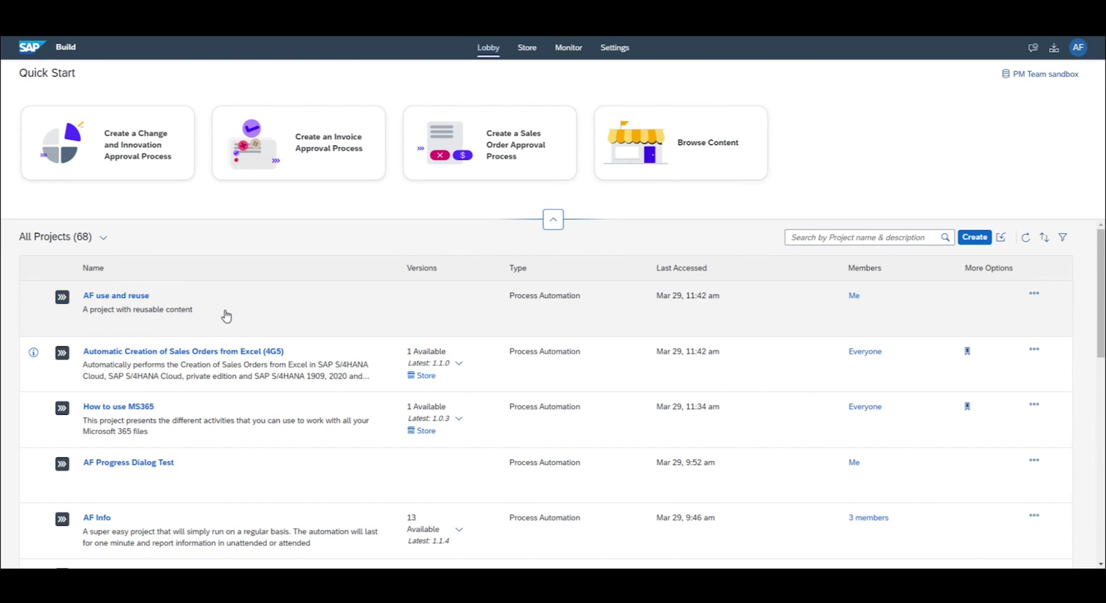
click(133, 296)
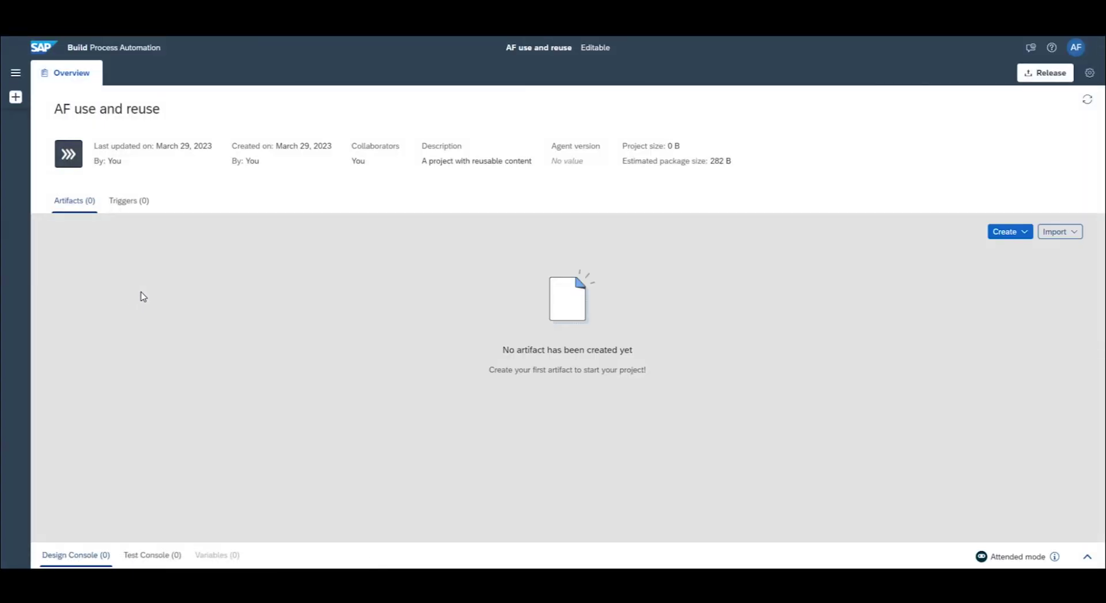
- Add the business process package Automatic Creation of Sales Orders from Excel (4G5) version 1.1.0 as a dependency
click(1088, 75)
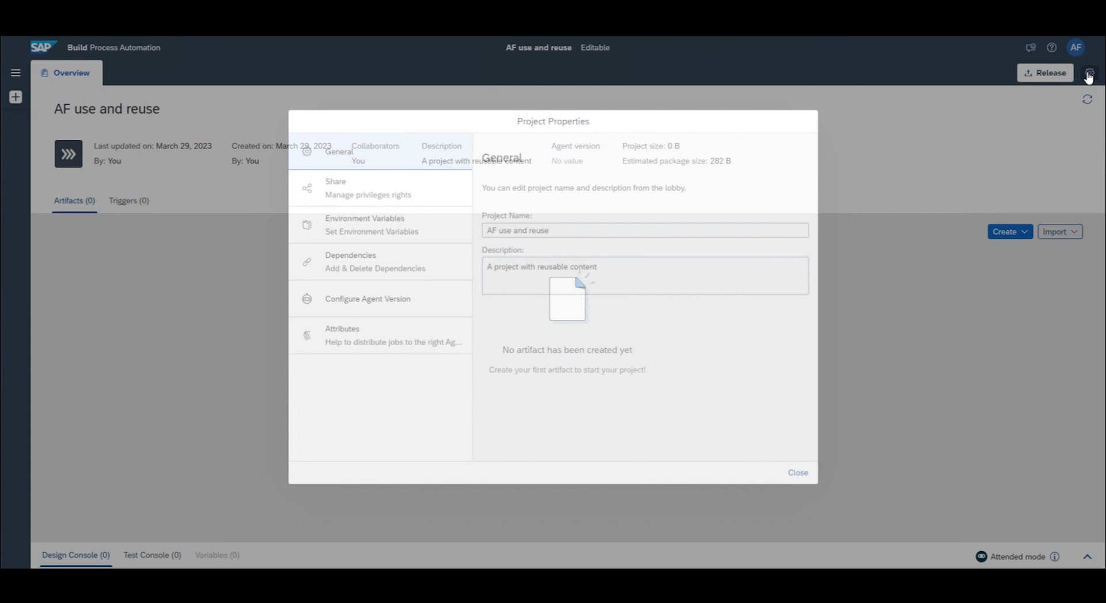
click(361, 267)
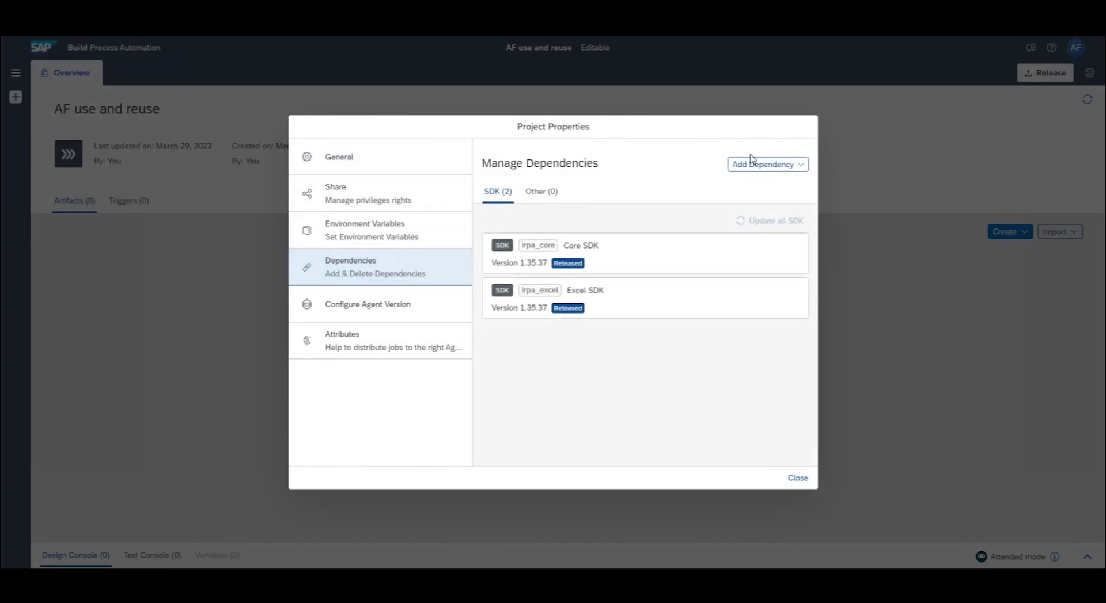
click(770, 167)
click(730, 185)
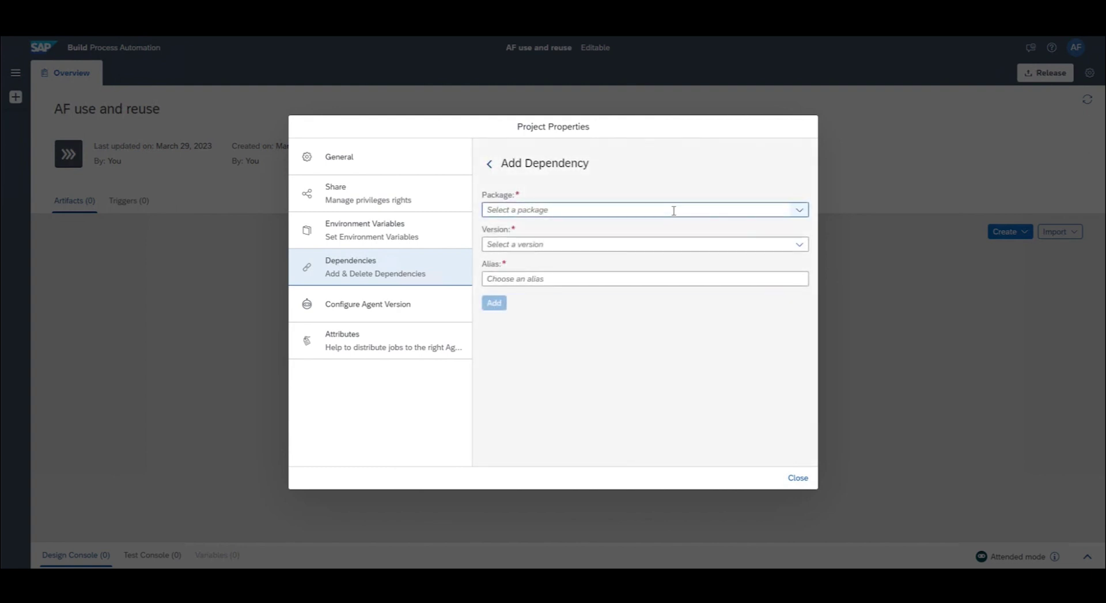
click(799, 210)
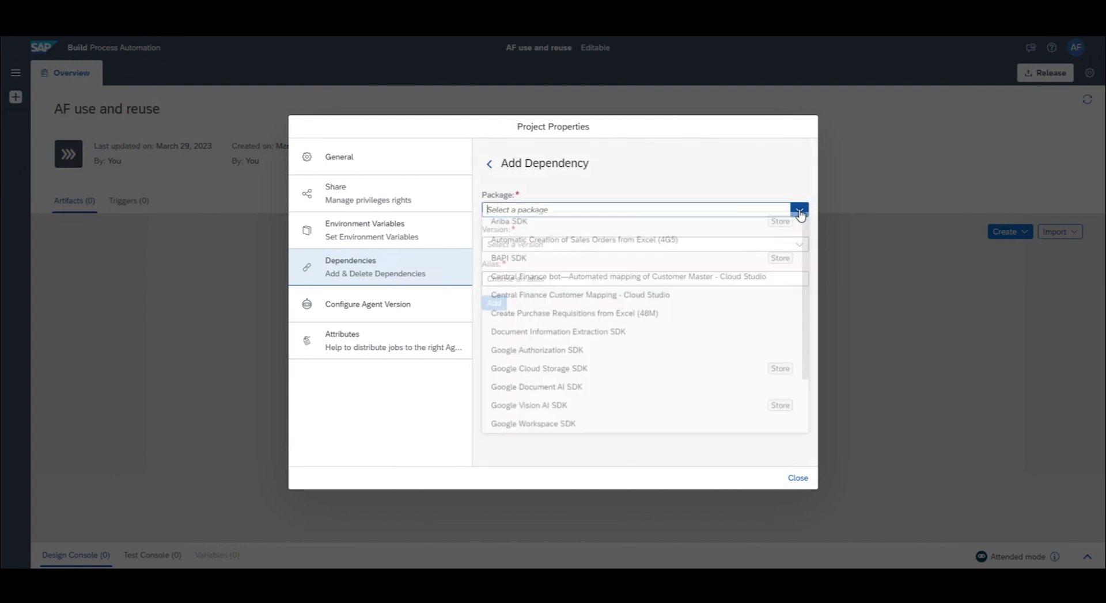
click(580, 245)
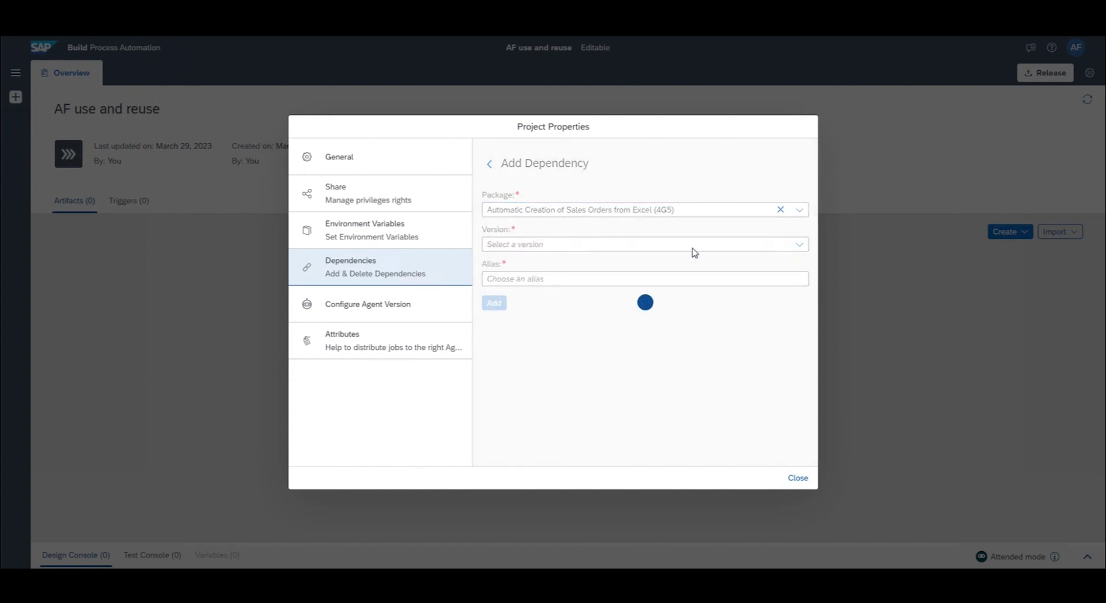
click(799, 245)
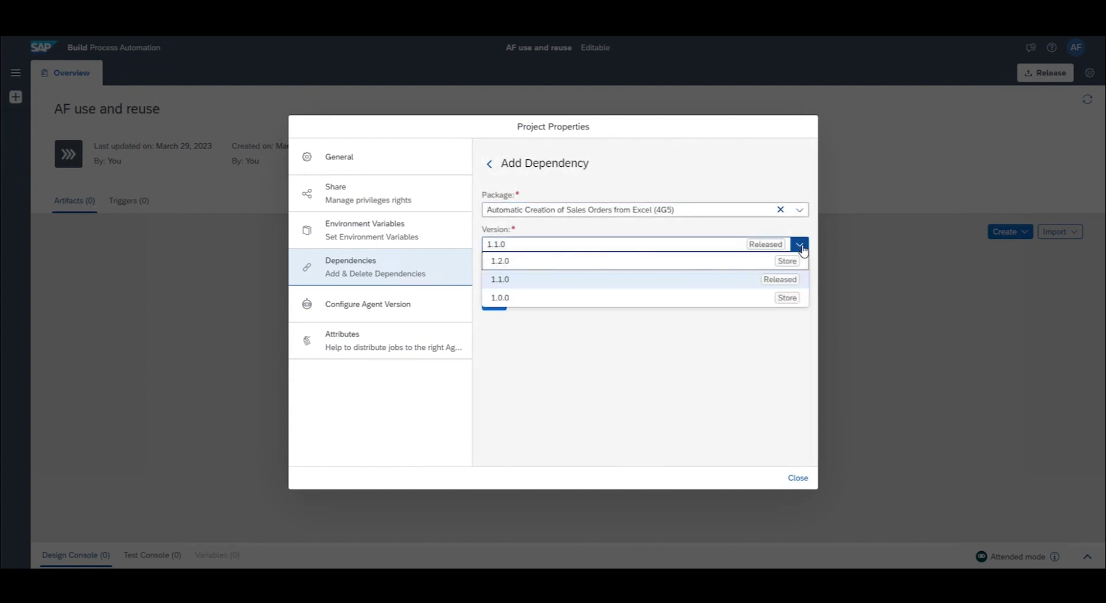
click(800, 246)
click(499, 305)
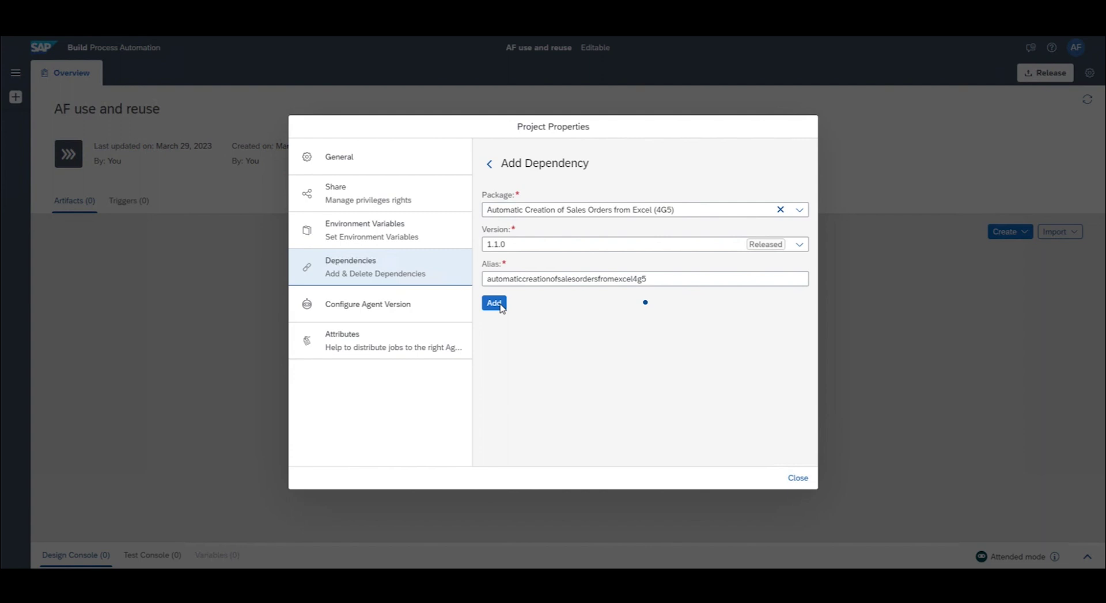
click(797, 479)
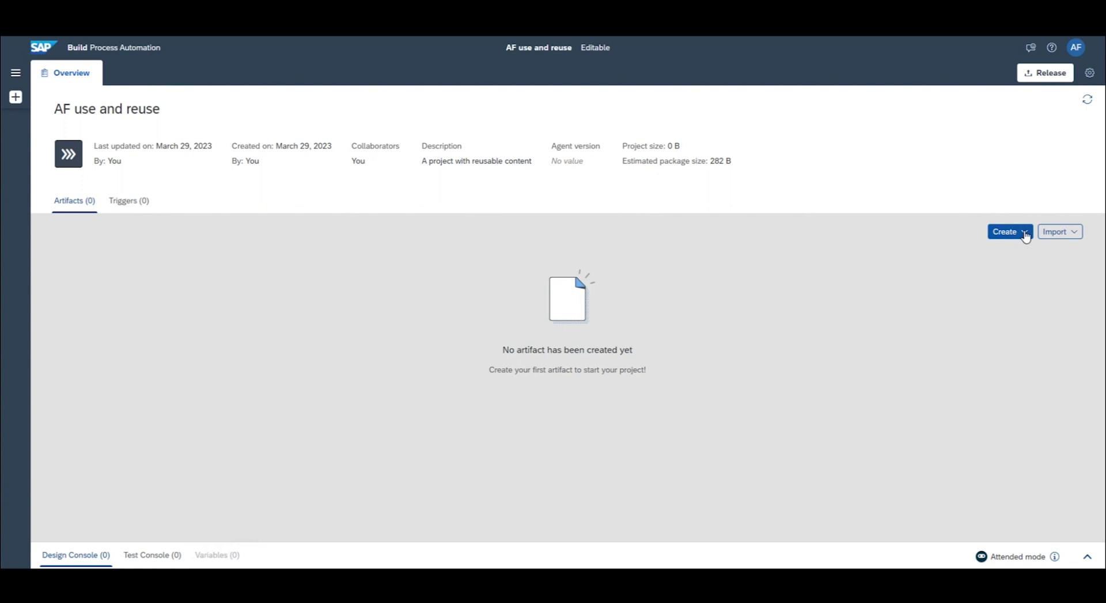
- Create a new automation called My automation using agent version 3.12
click(1025, 233)
click(779, 259)
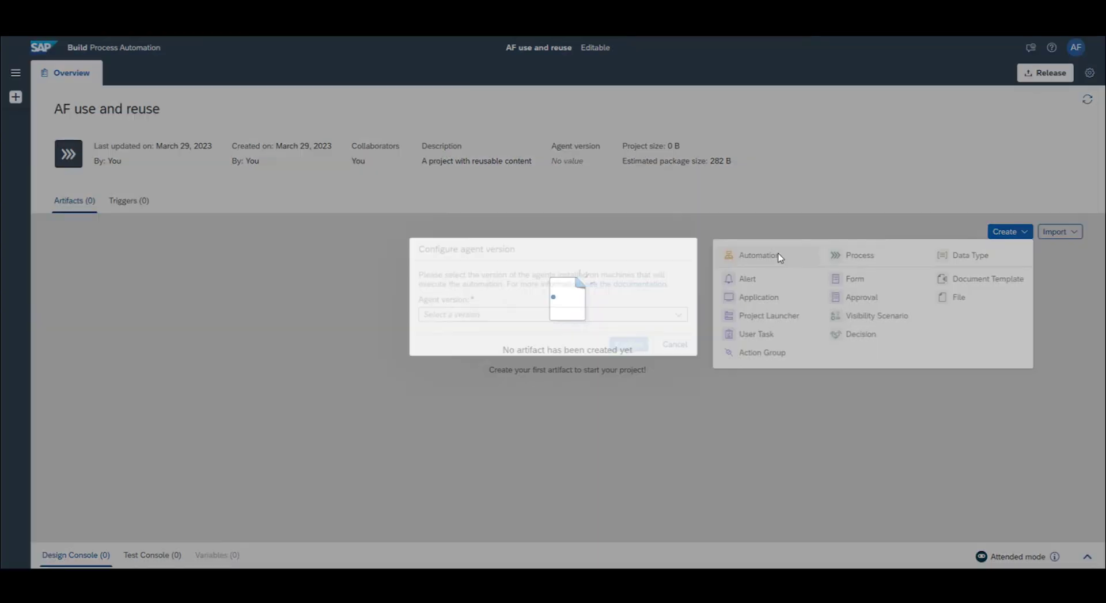
click(622, 319)
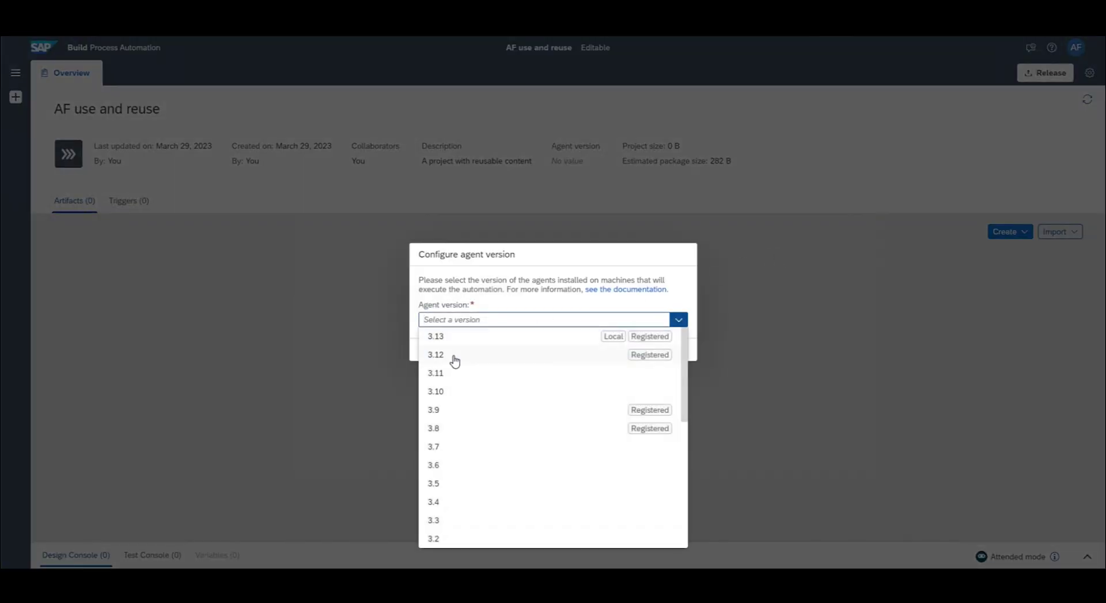
click(454, 360)
click(625, 350)
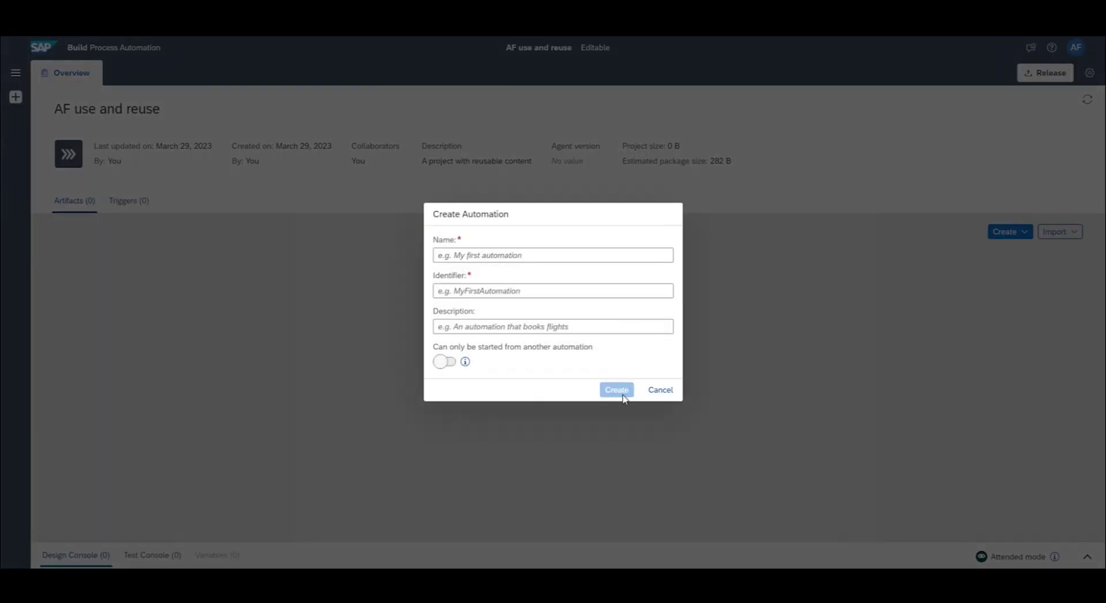
click(498, 256)
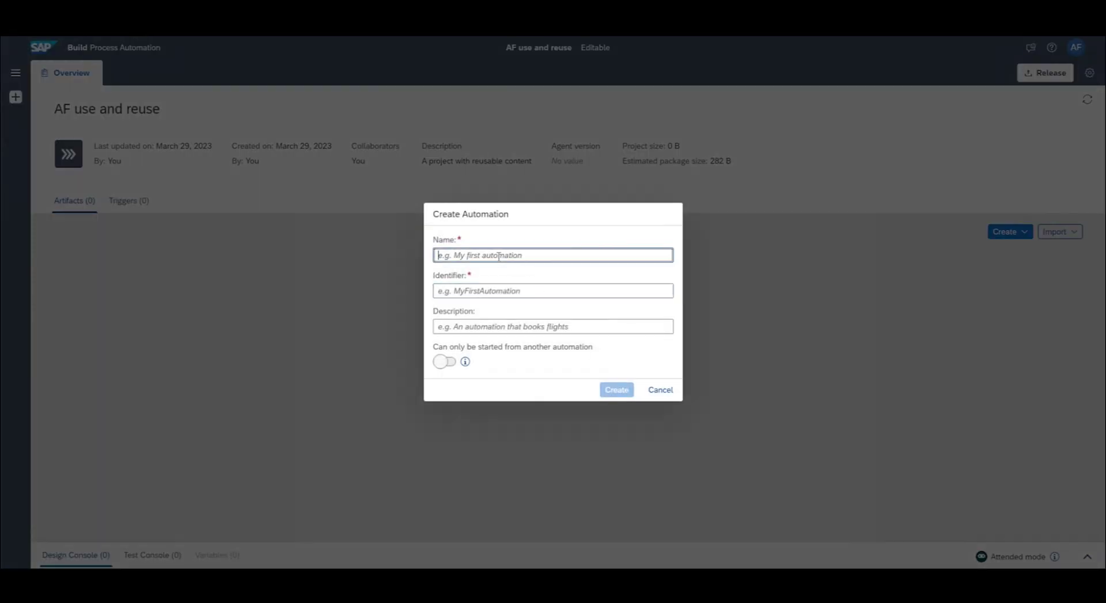
text(My automation)
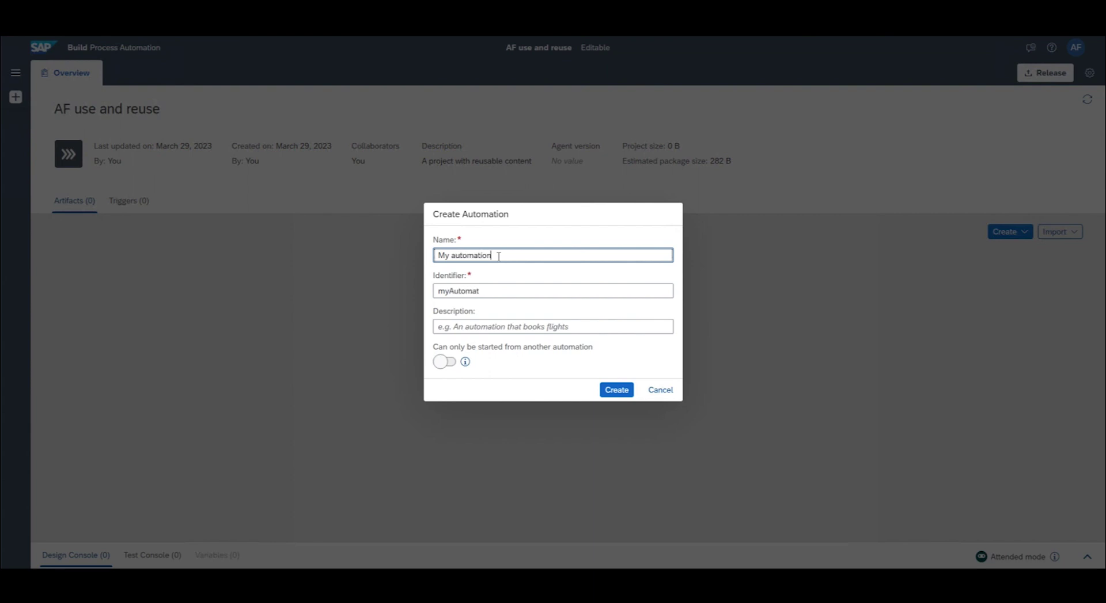
click(617, 390)
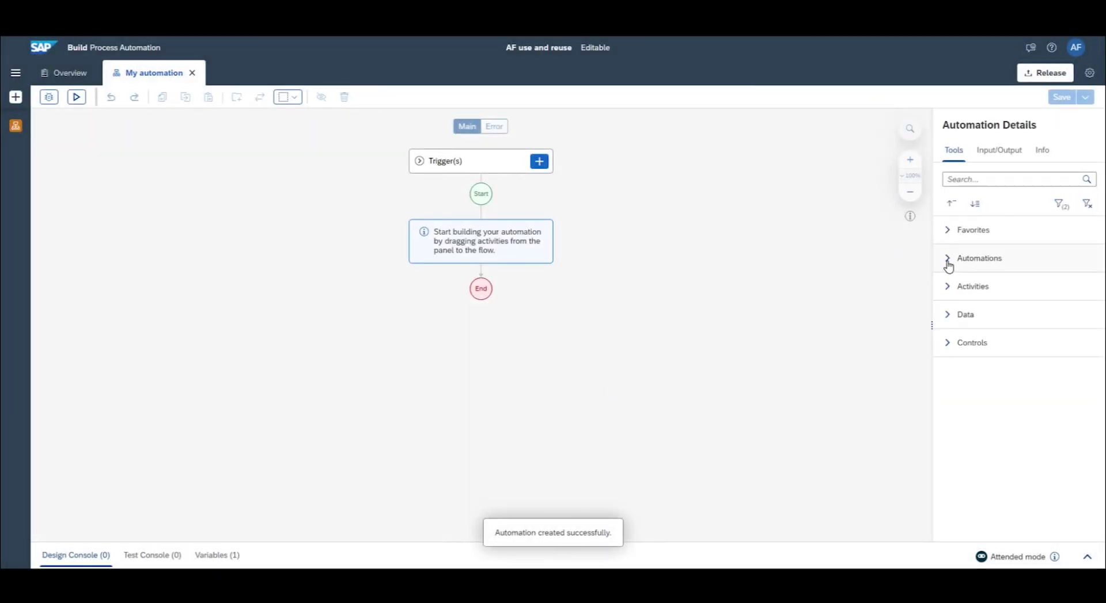
- Drag the reusable MainWorkflow automation into My automation as its first step
click(947, 263)
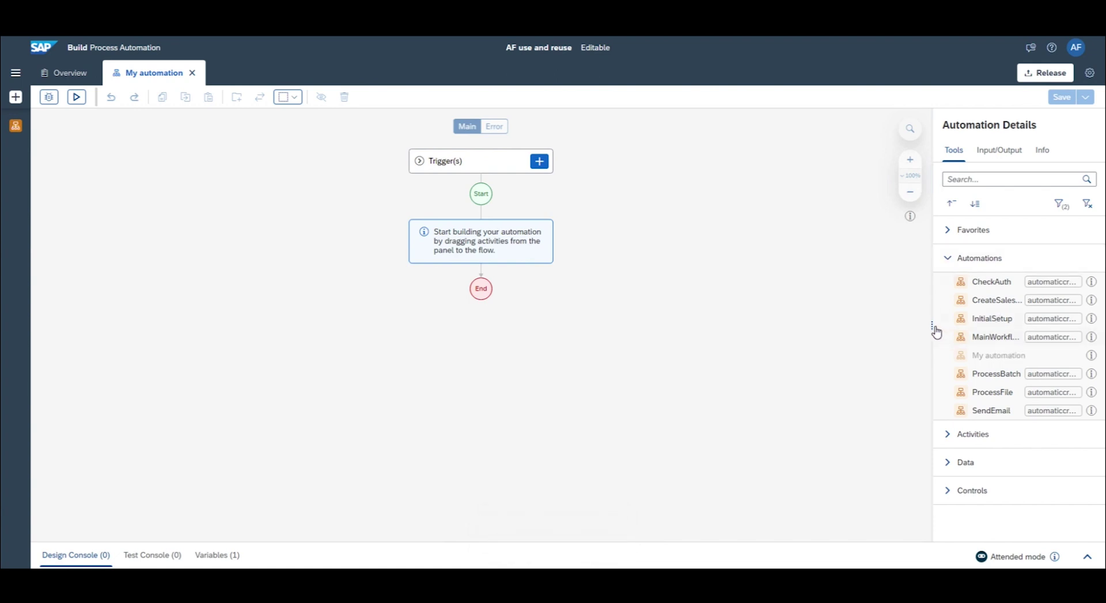
drag(931, 325, 794, 326)
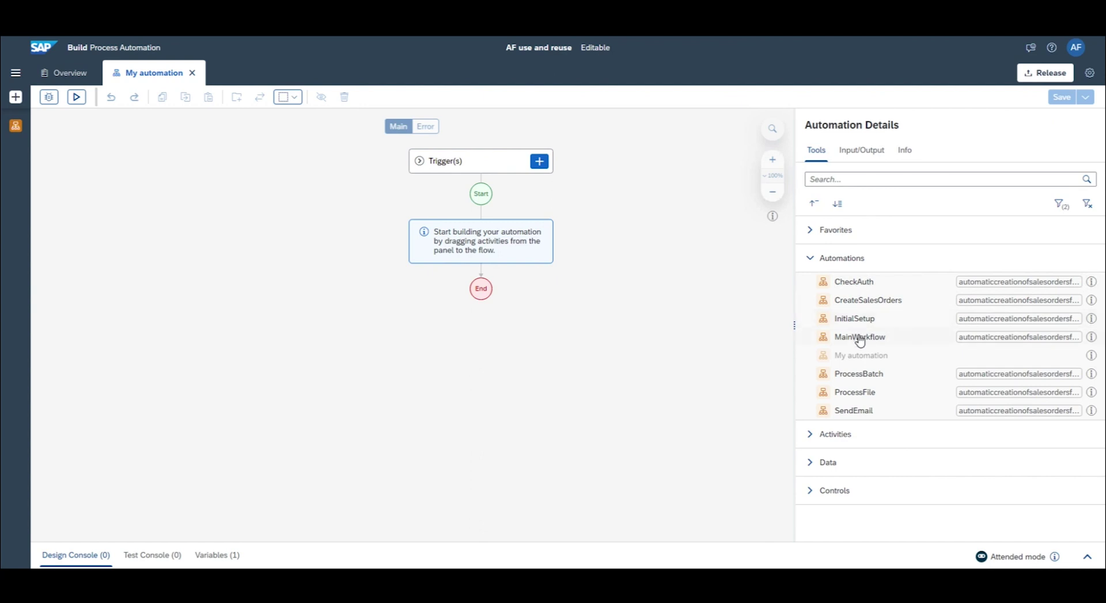
drag(860, 340, 518, 240)
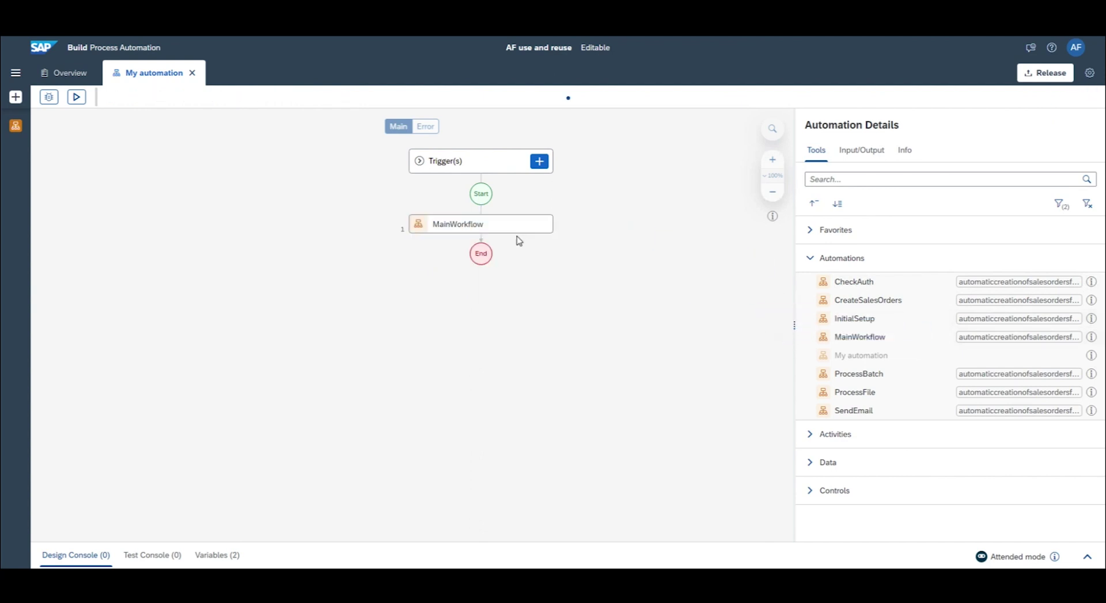
- Inspect MainWorkflow's steps, then return to My automation and save it
click(509, 232)
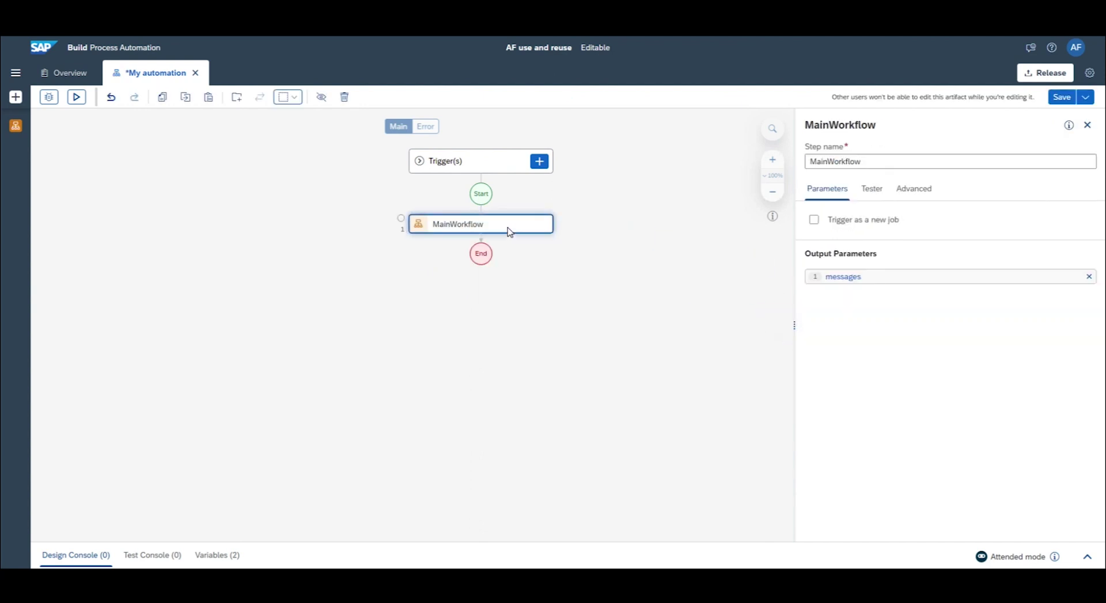
double_click(509, 232)
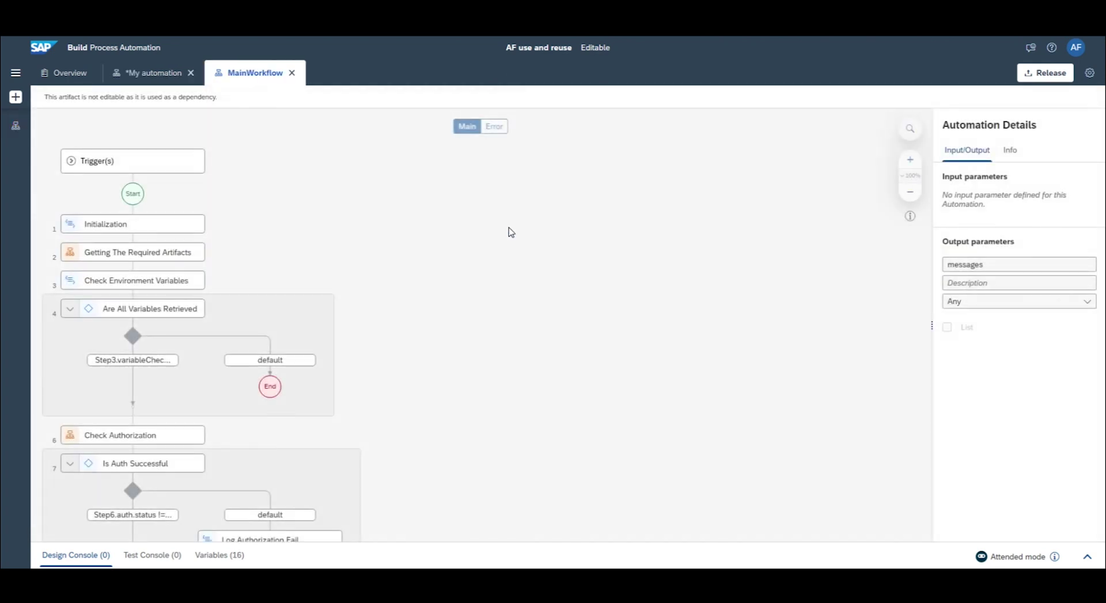
scroll(326, 217, down, 5)
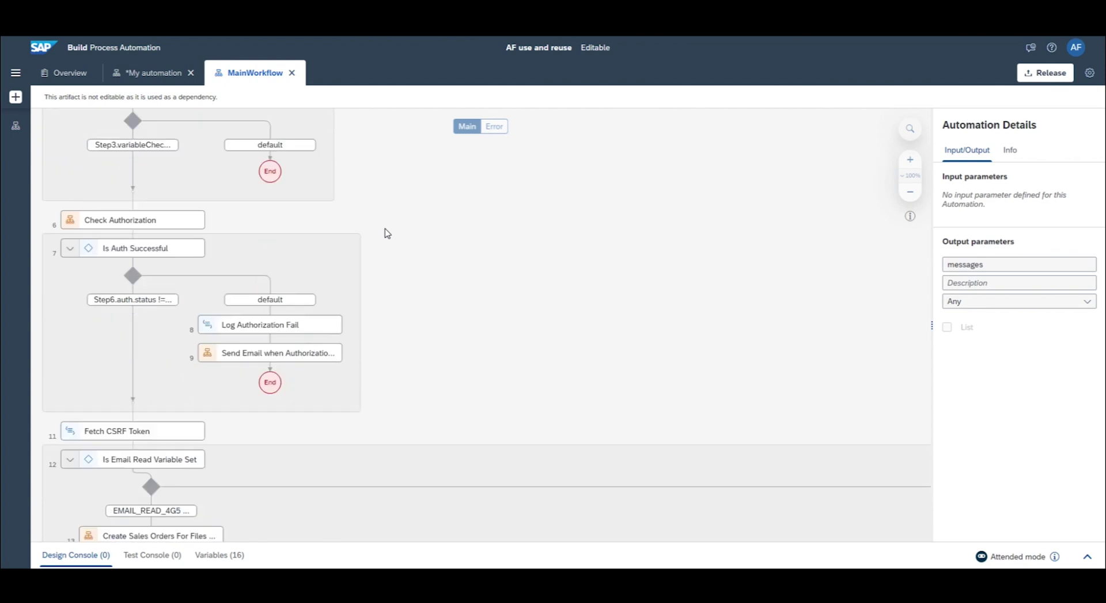
scroll(385, 232, down, 12)
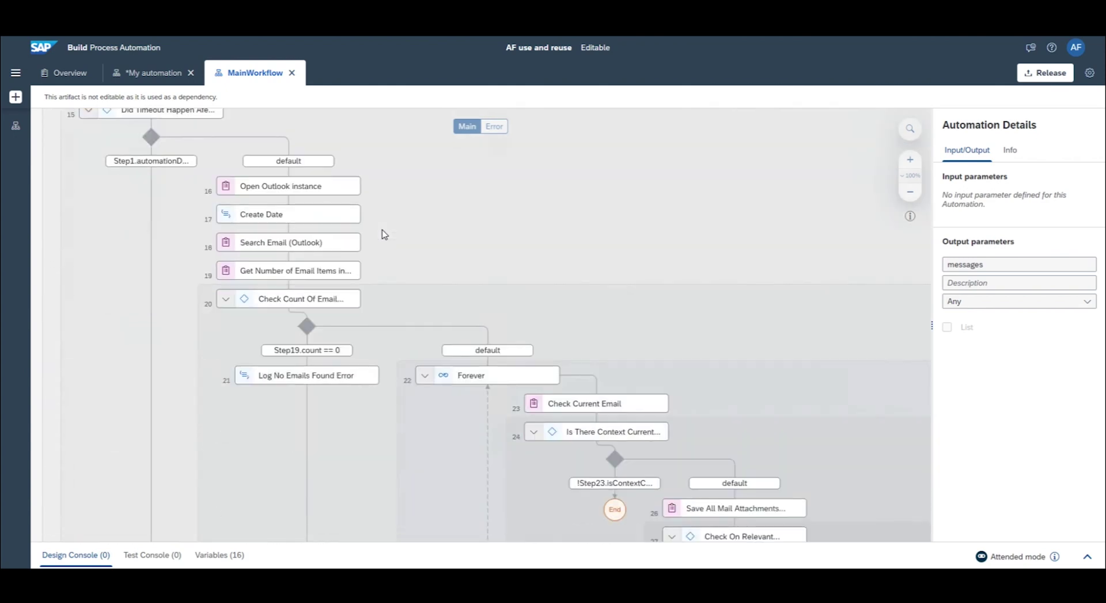
scroll(385, 236, down, 3)
scroll(385, 233, up, 15)
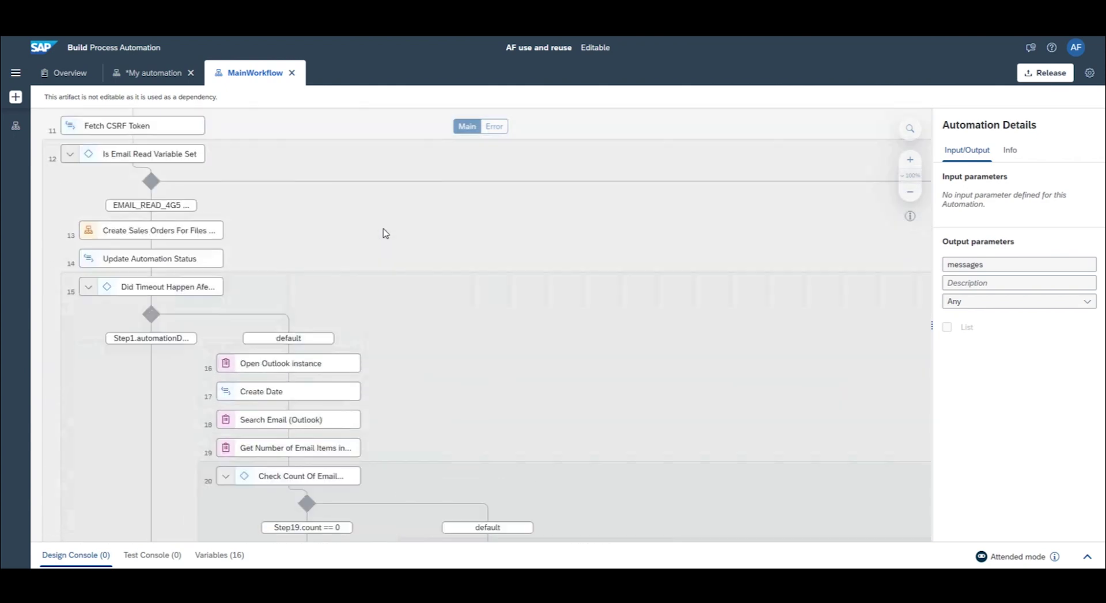
scroll(386, 232, up, 4)
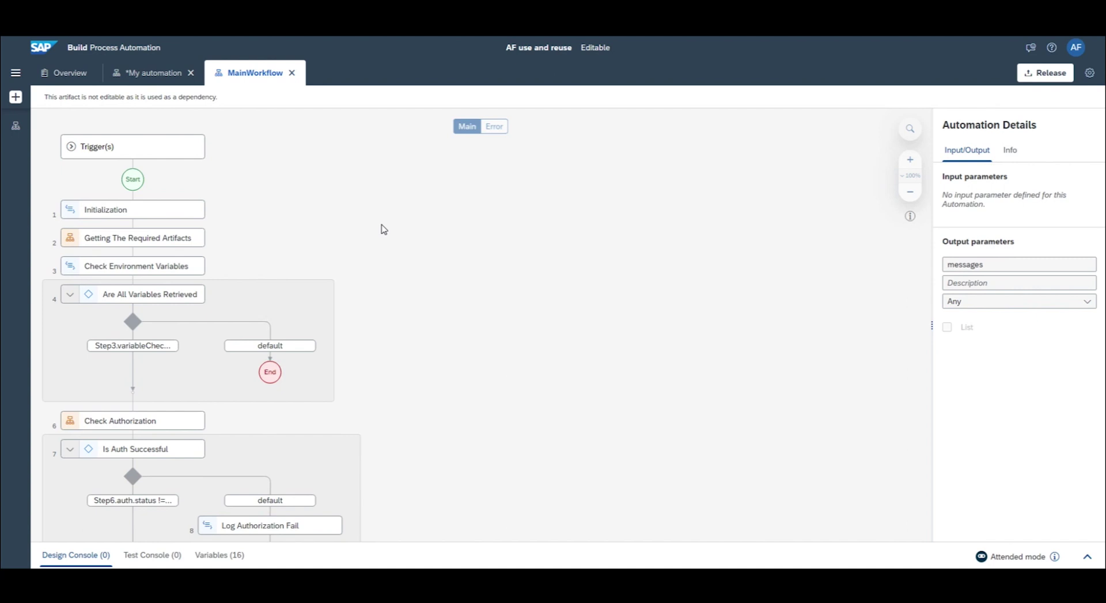
click(175, 84)
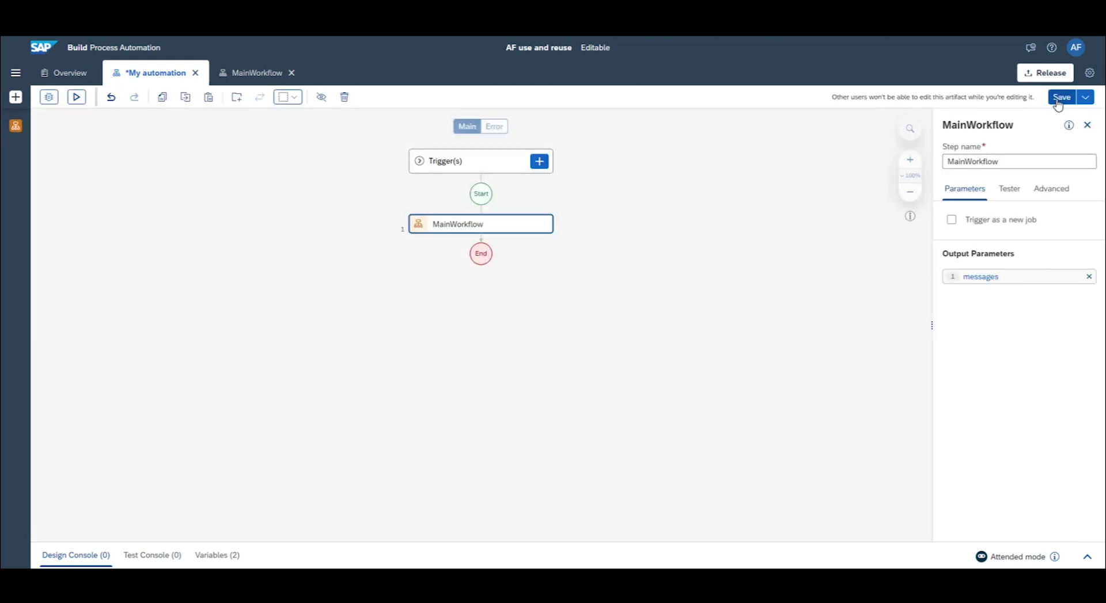
click(1060, 99)
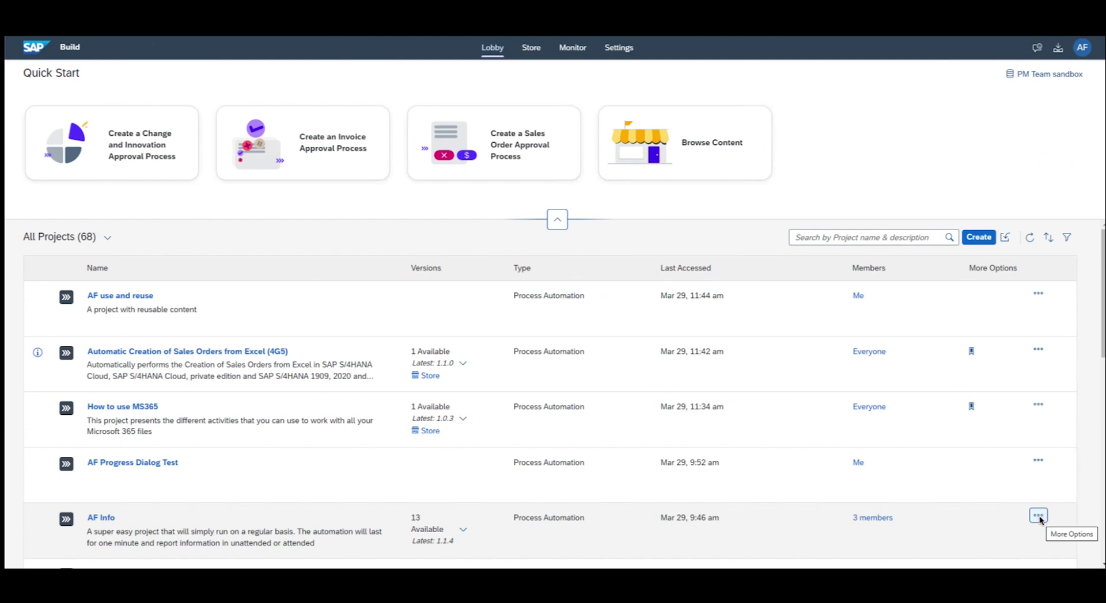
- Begin publishing AF Info to the library, tagging it with the IT line of business
click(1038, 516)
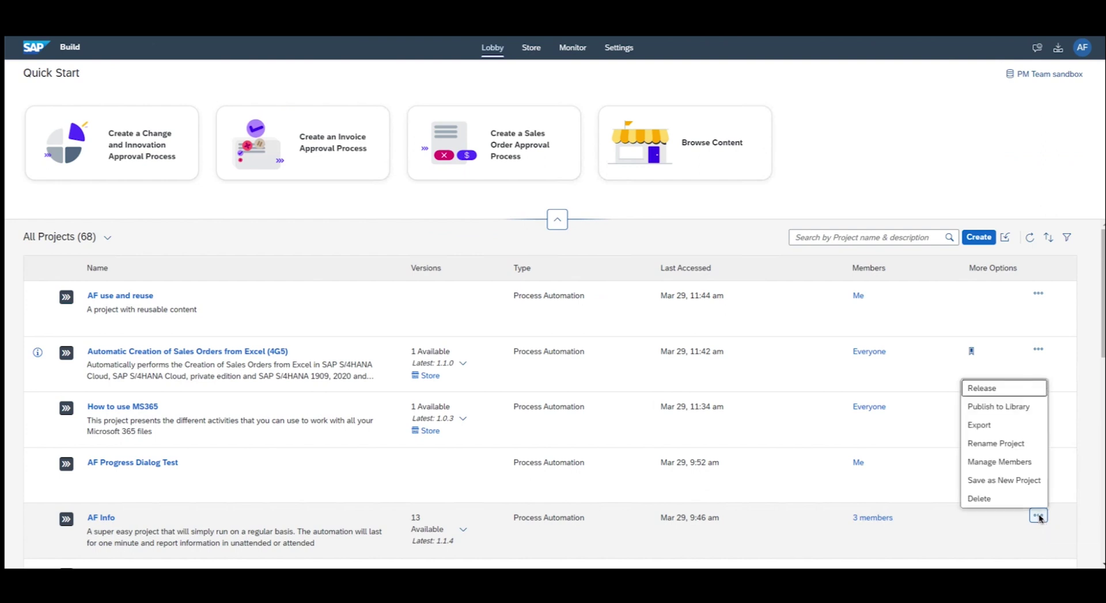
click(1001, 407)
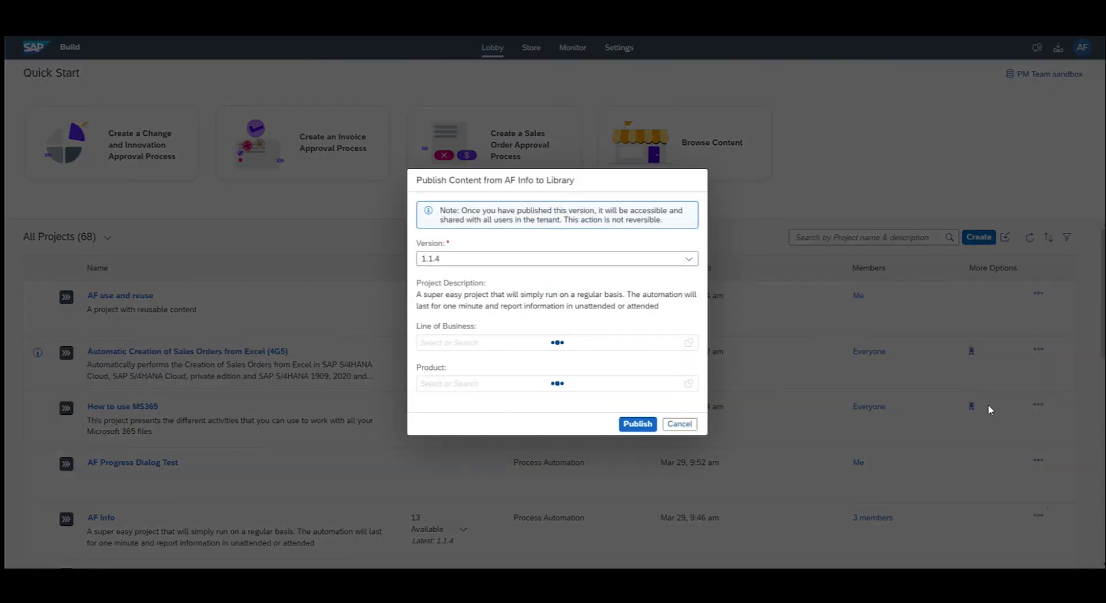
click(688, 343)
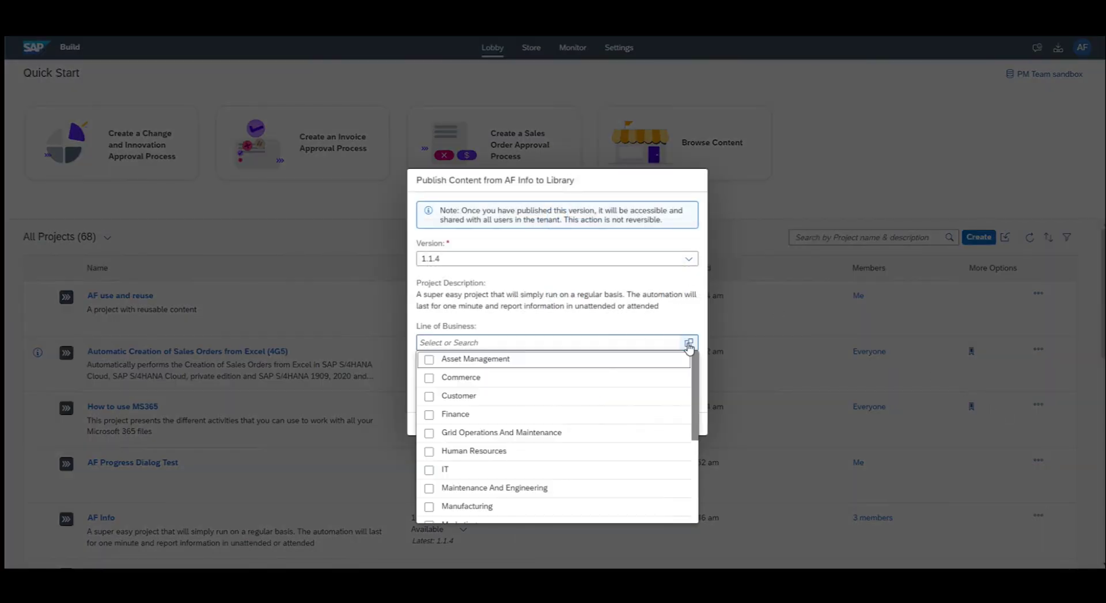
click(430, 470)
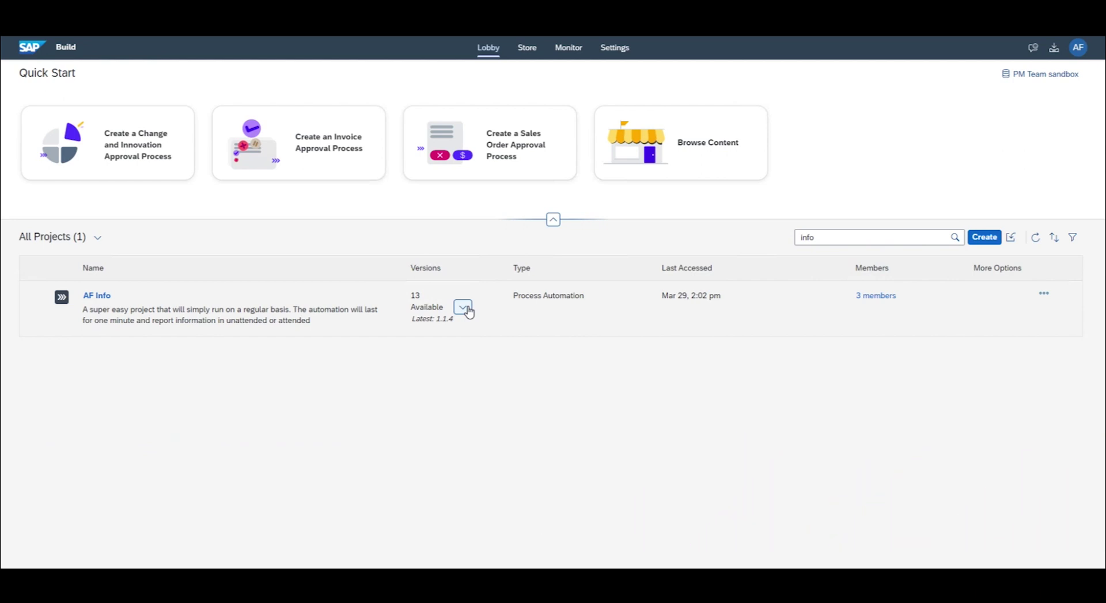
- Check AF Info's version lists, then open the AF Info project overview
click(463, 308)
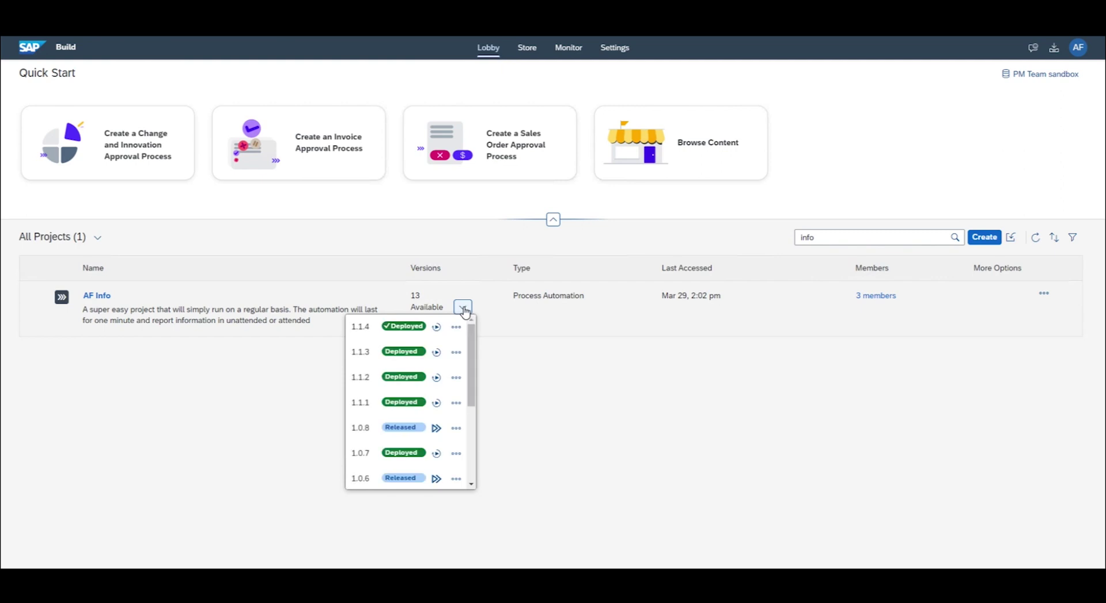
click(463, 308)
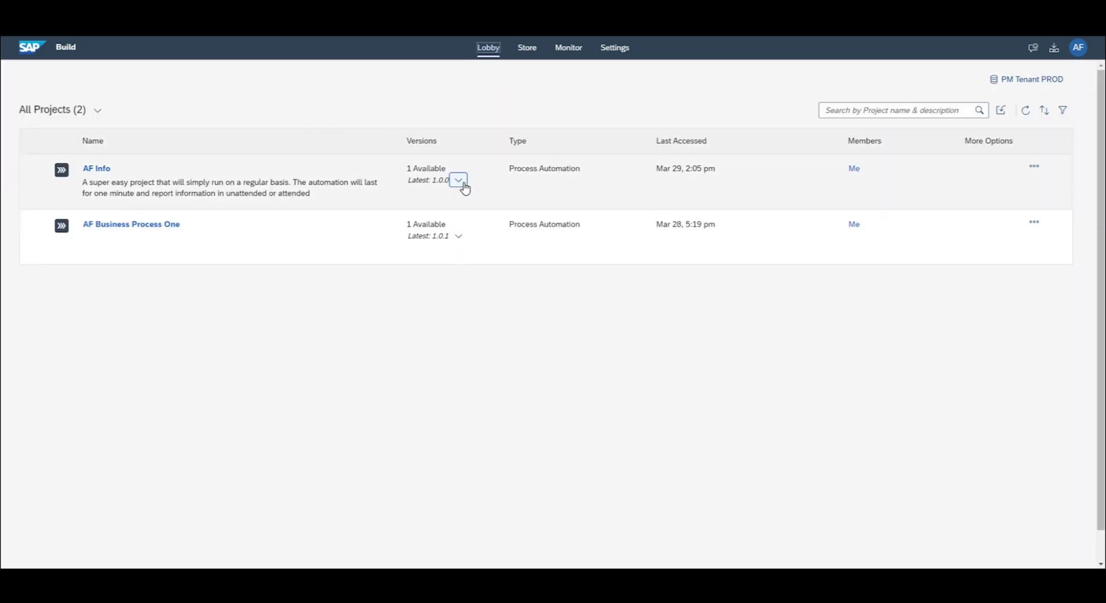
click(459, 181)
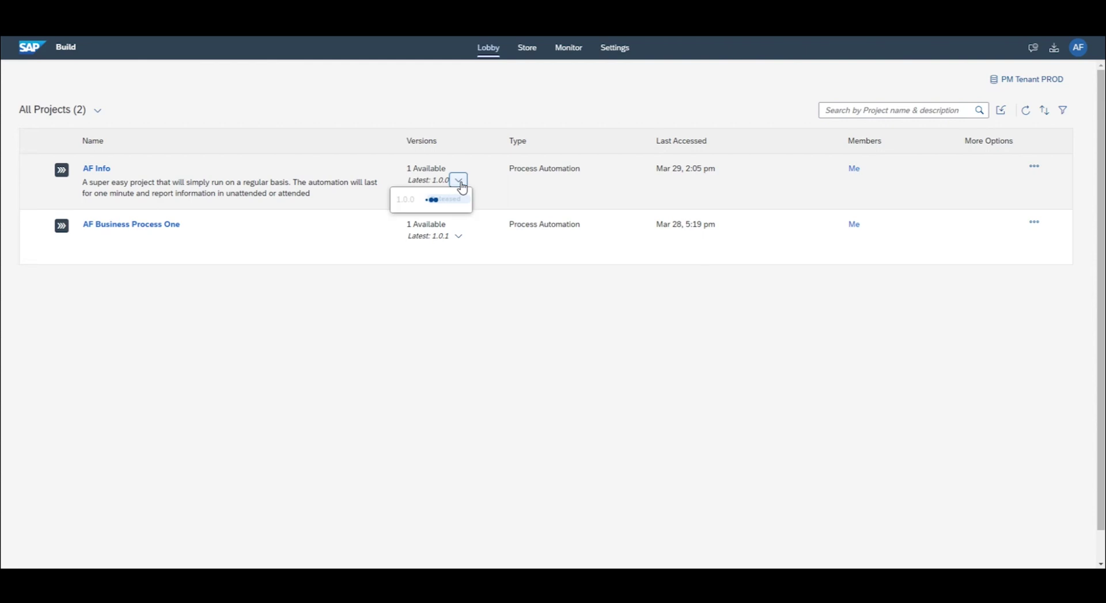
click(467, 112)
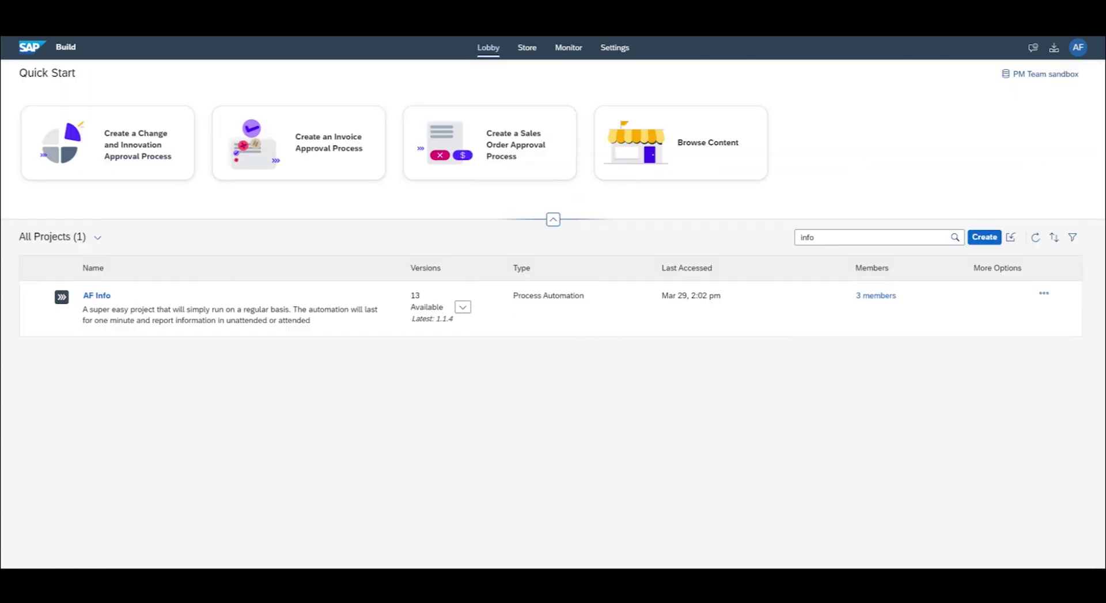
click(97, 296)
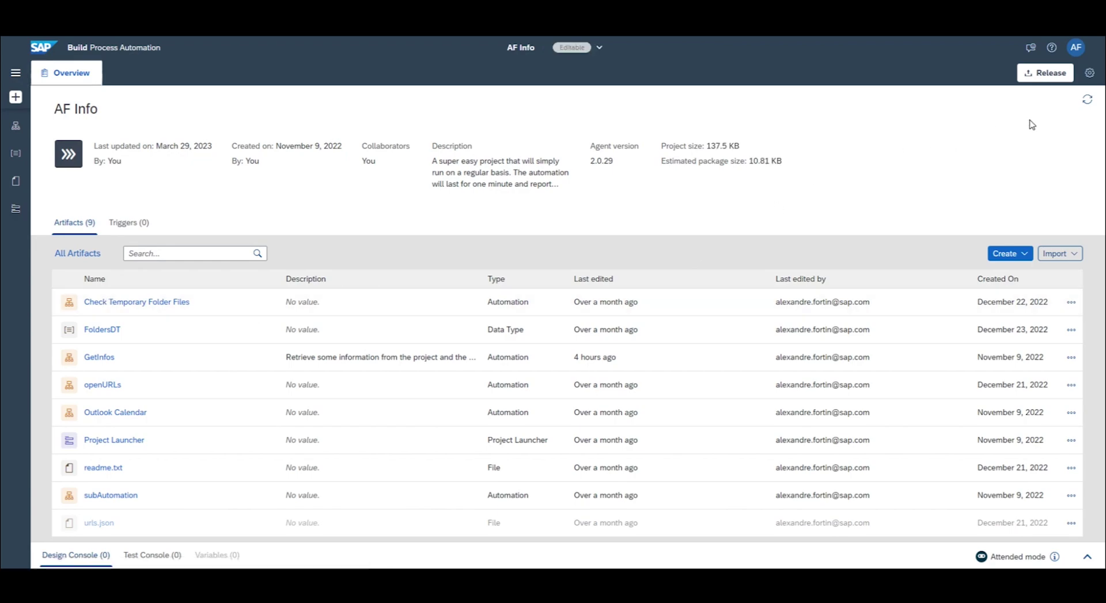
- Set AF Info's agent version to 3.13 in project properties and save
click(1089, 74)
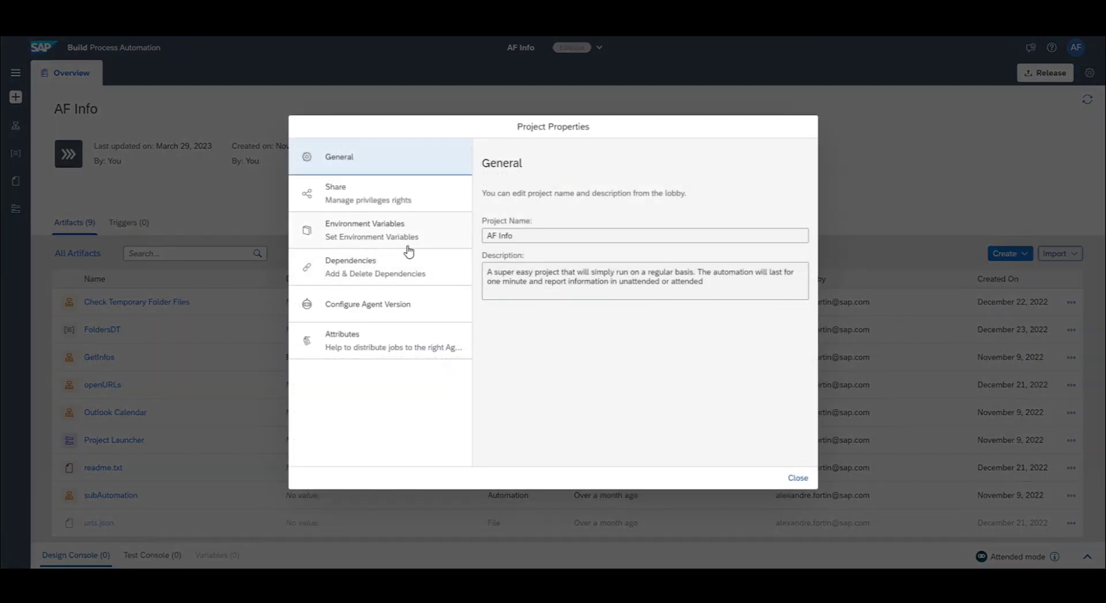
click(371, 311)
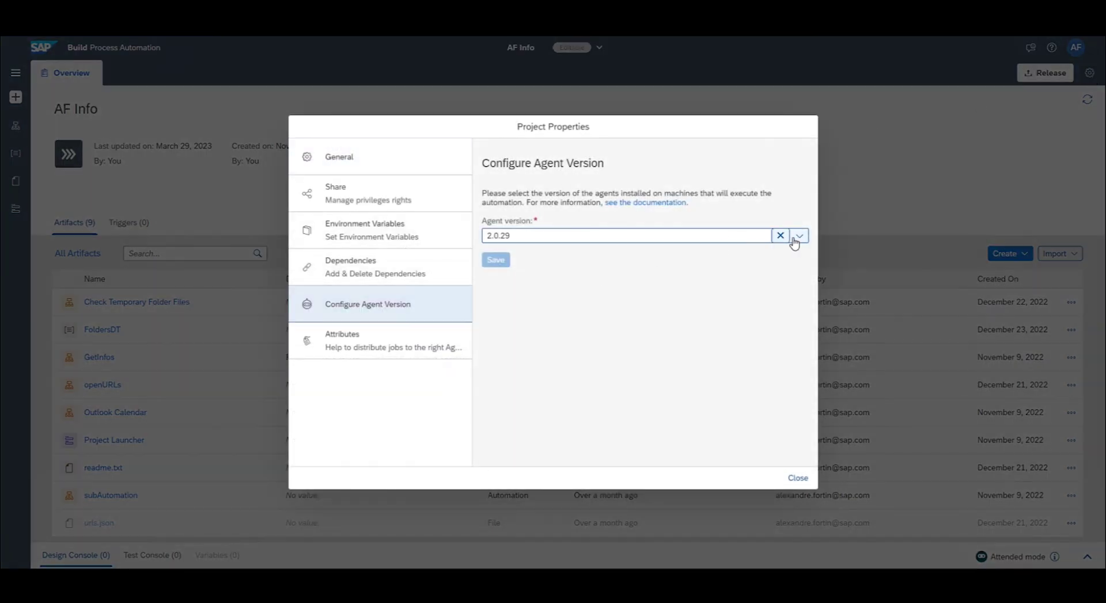
click(799, 237)
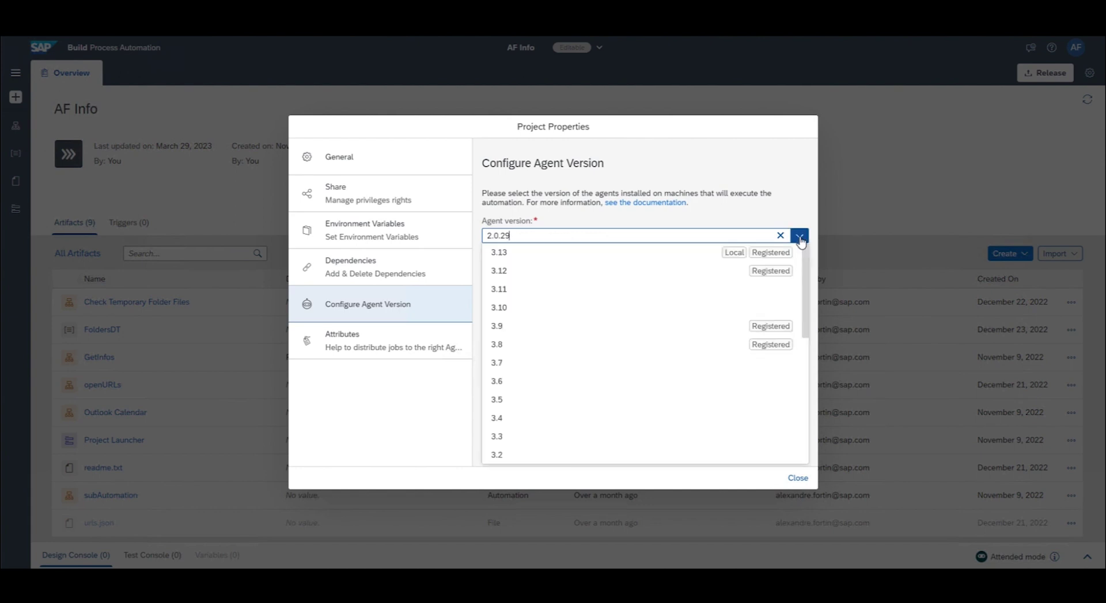
click(563, 257)
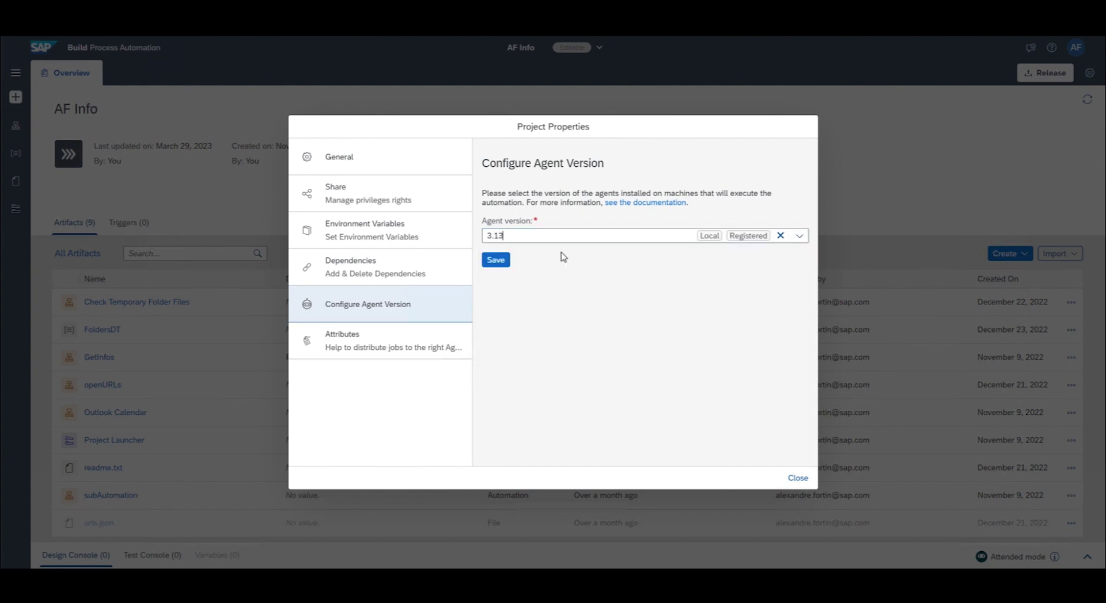
click(494, 262)
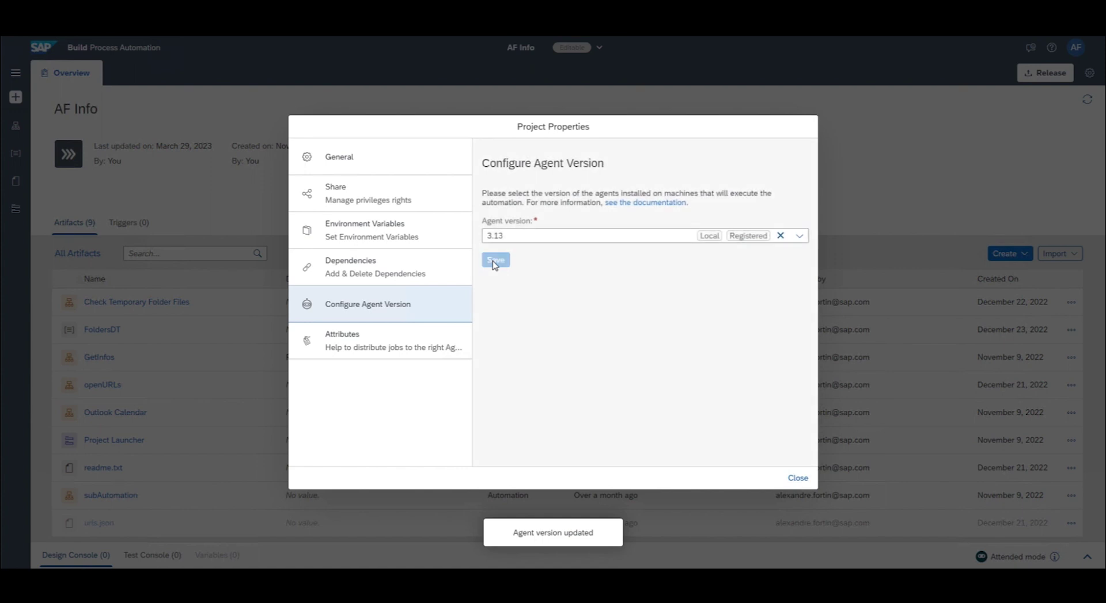
- Update all project SDKs (Core, Excel, Outlook) to version 1.35.37
click(396, 268)
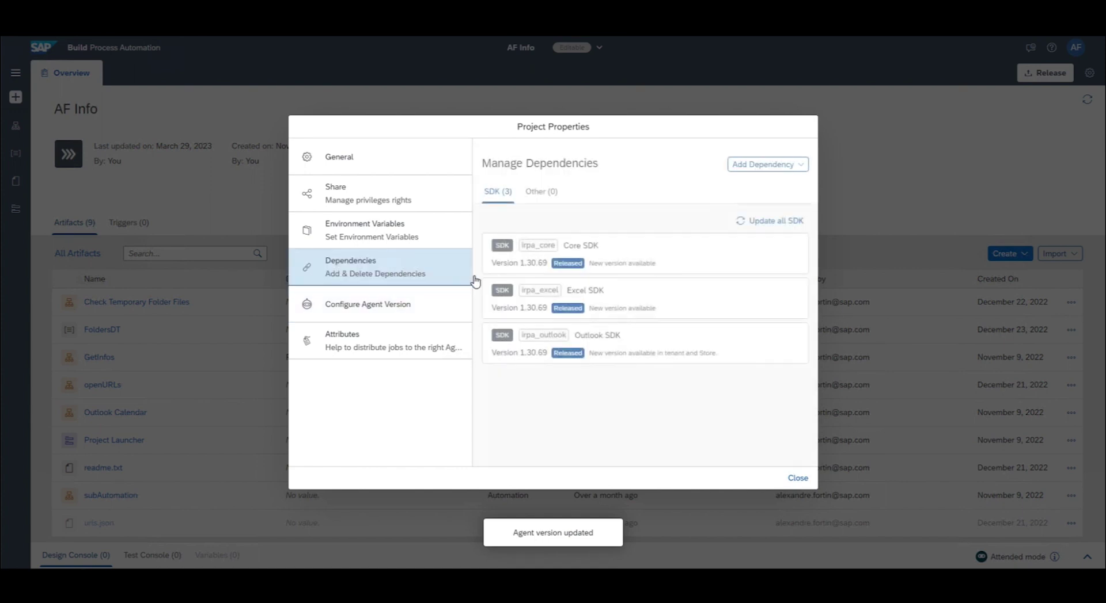
click(757, 227)
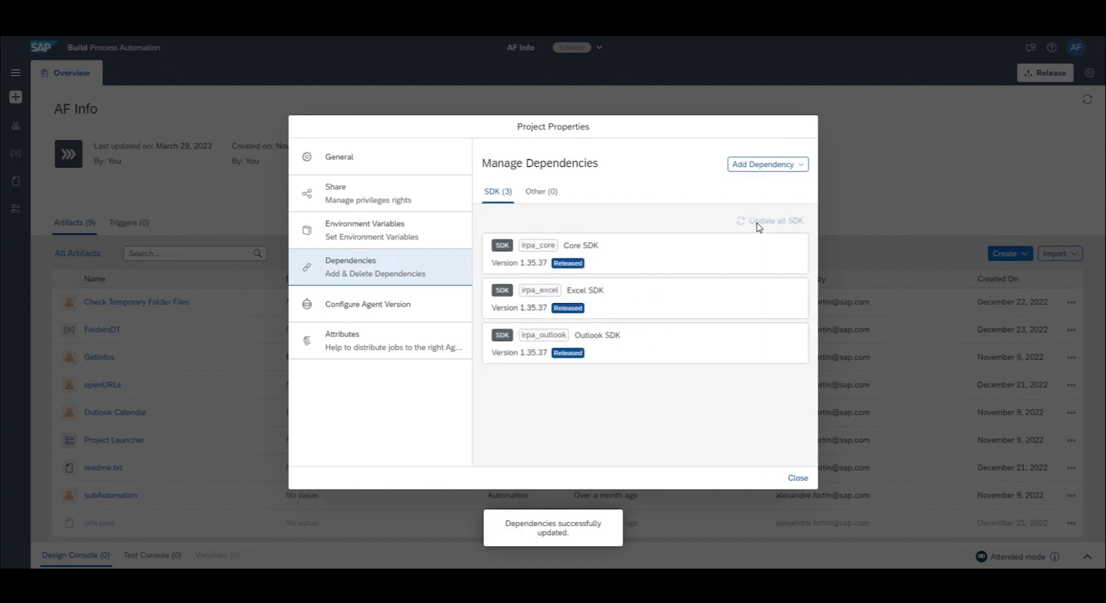
click(797, 479)
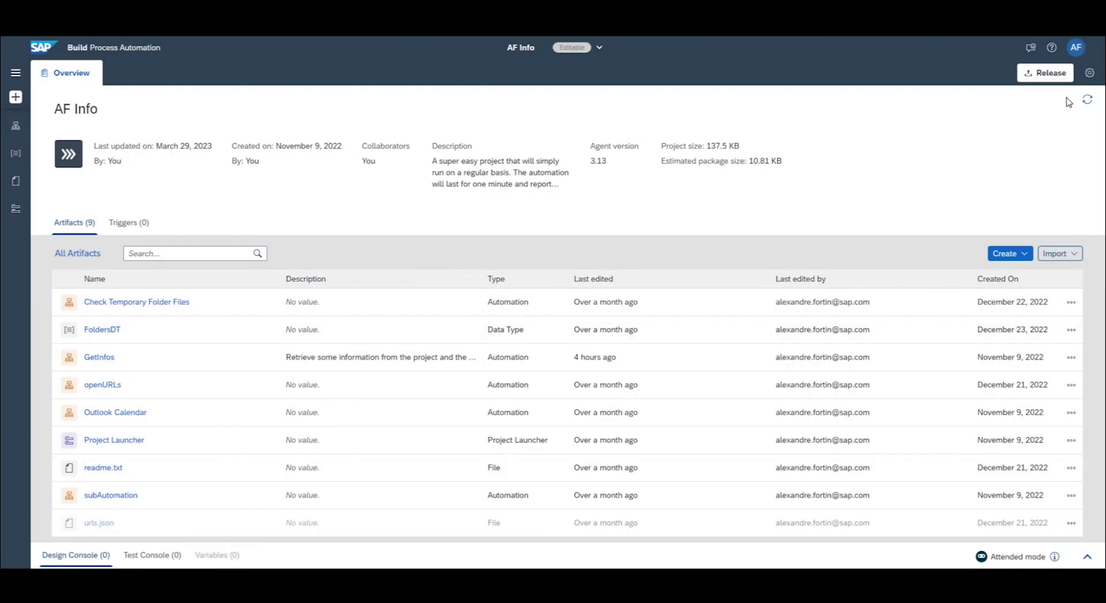
- Release AF Info as minor version 1.2.0 commented 'Now integrates latest SDKs and Agent version'
click(1043, 73)
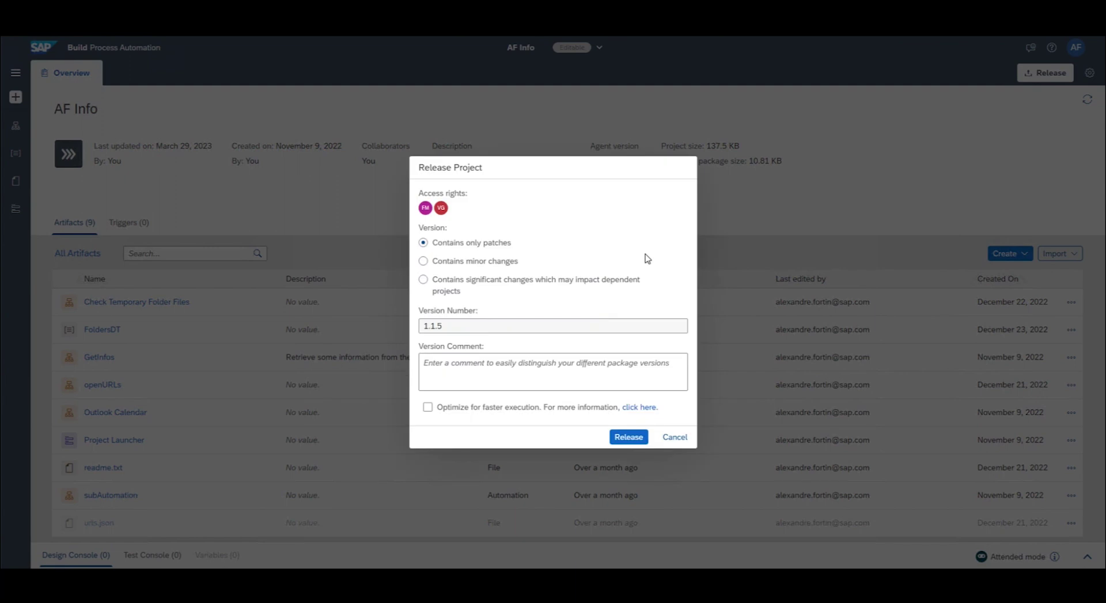
click(500, 363)
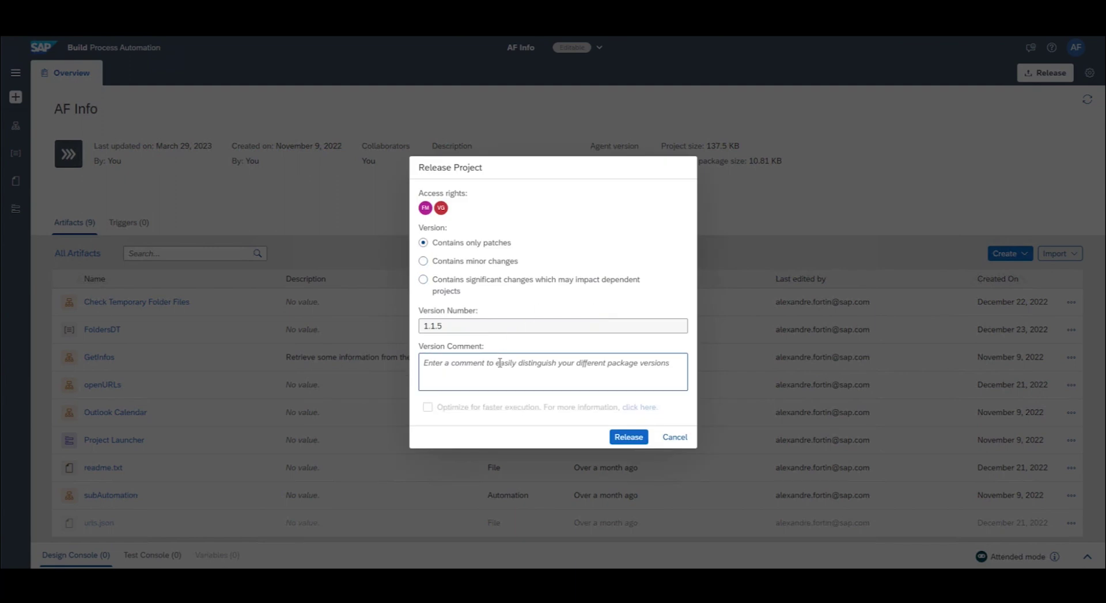
click(478, 266)
click(460, 366)
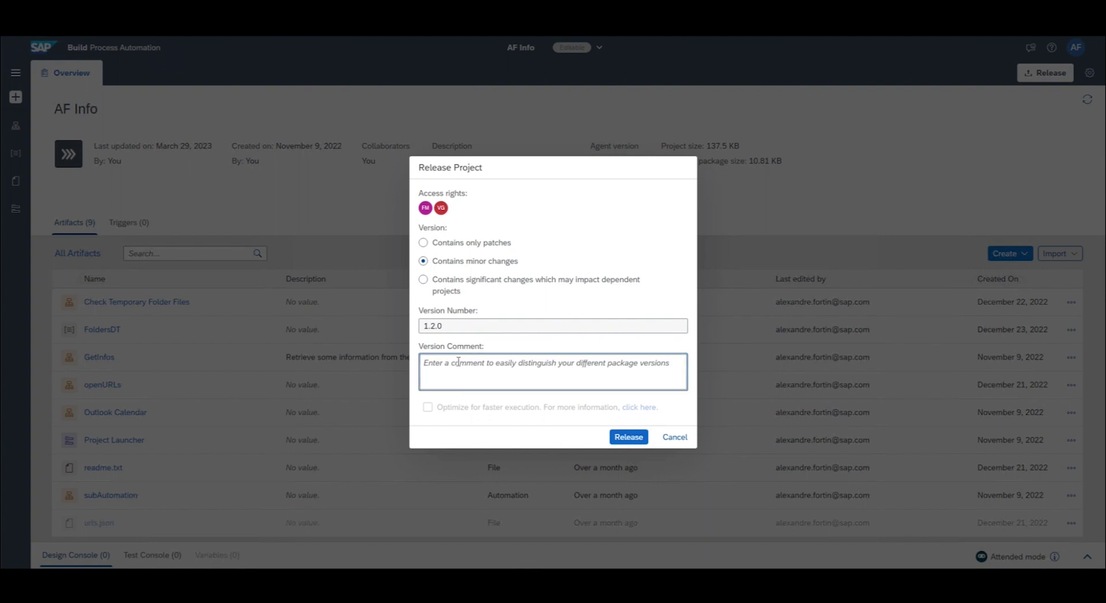
text(Now)
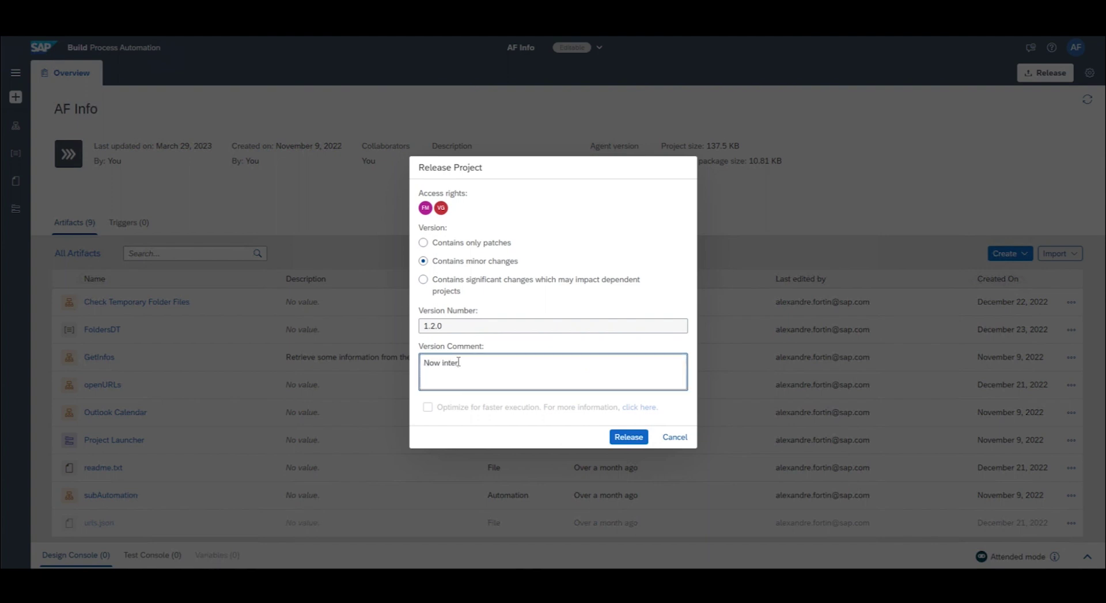
text( integrates latest SDKs and)
text( version)
key(BackSpace)
key(BackSpace)
text(Agent version)
click(628, 439)
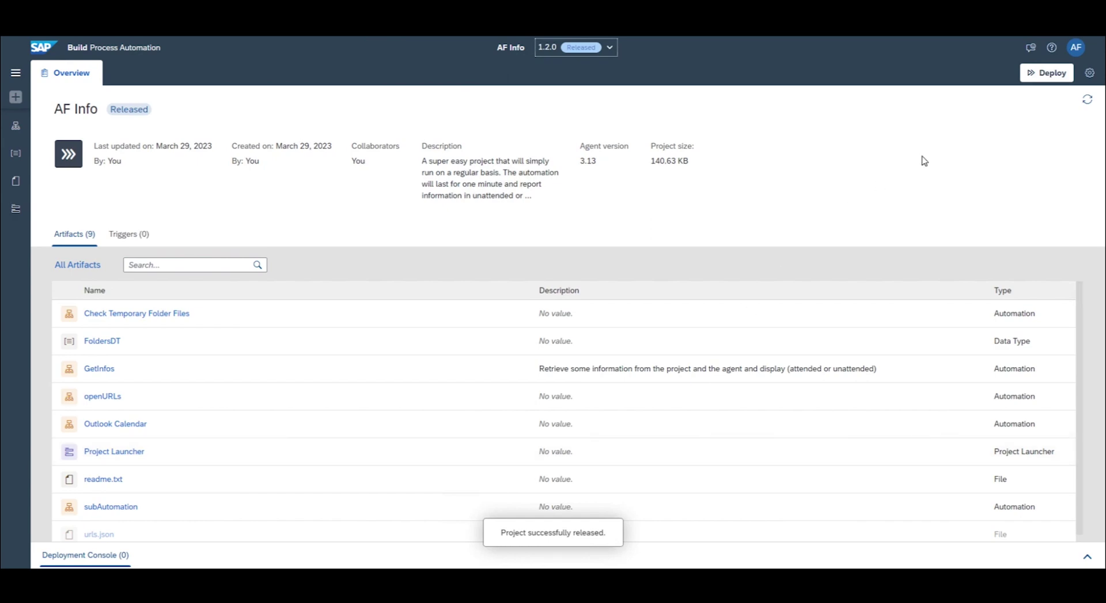
- Deploy AF Info 1.2.0 with its four triggers, accepting default runtime variables, and dismiss the confirmation
click(1047, 74)
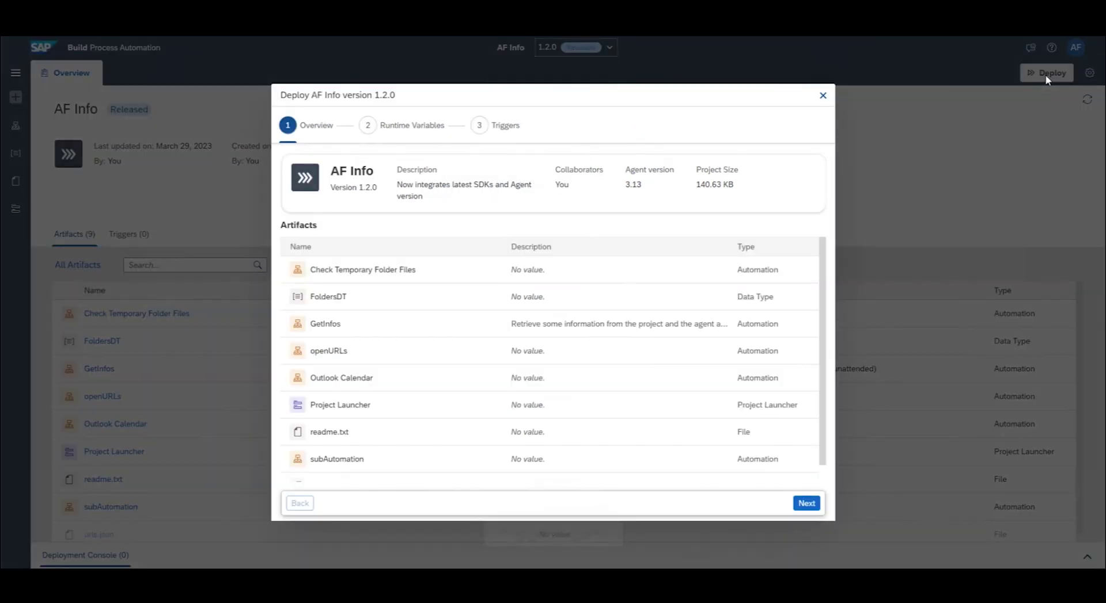
click(806, 504)
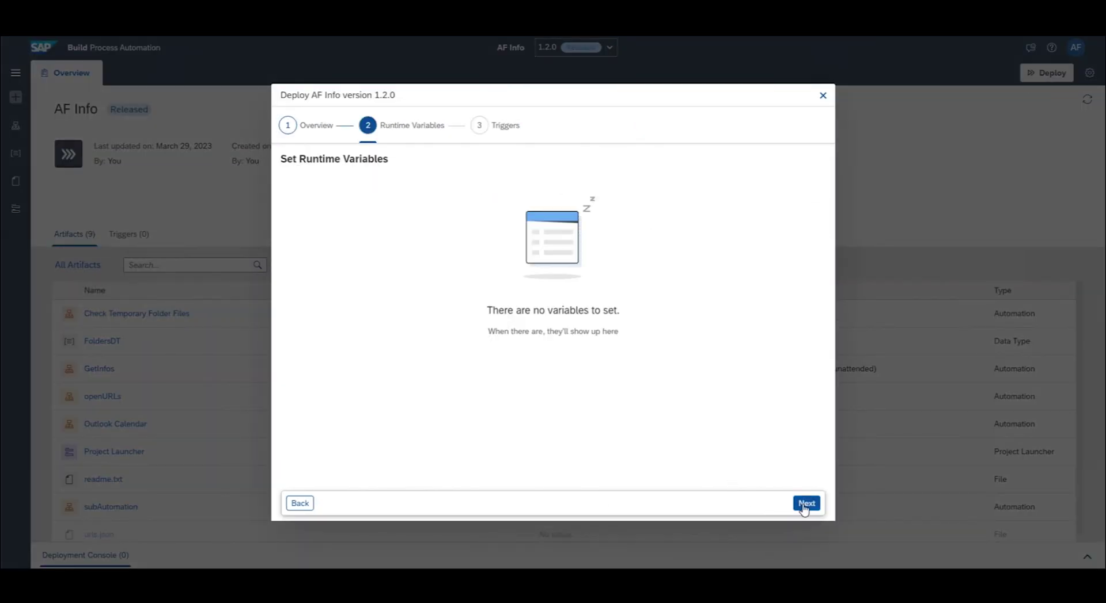
click(806, 505)
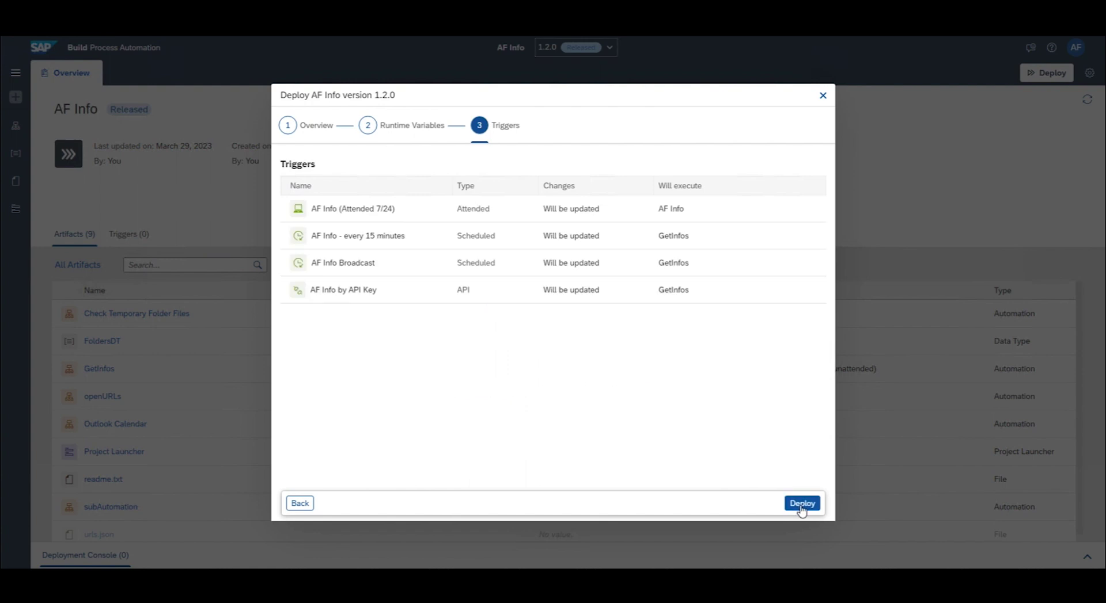
click(802, 506)
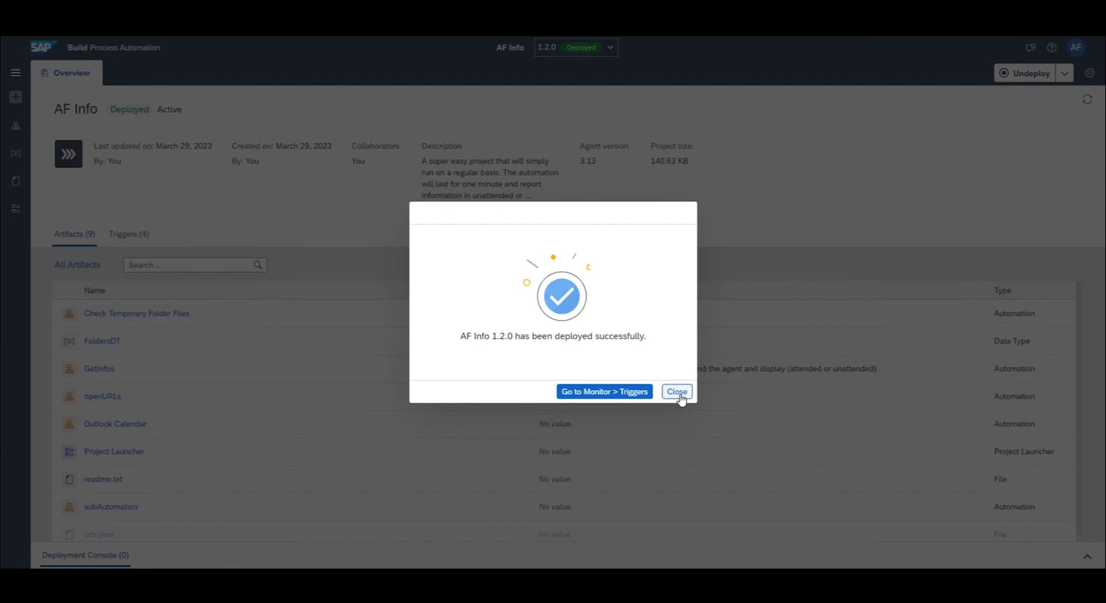
click(678, 393)
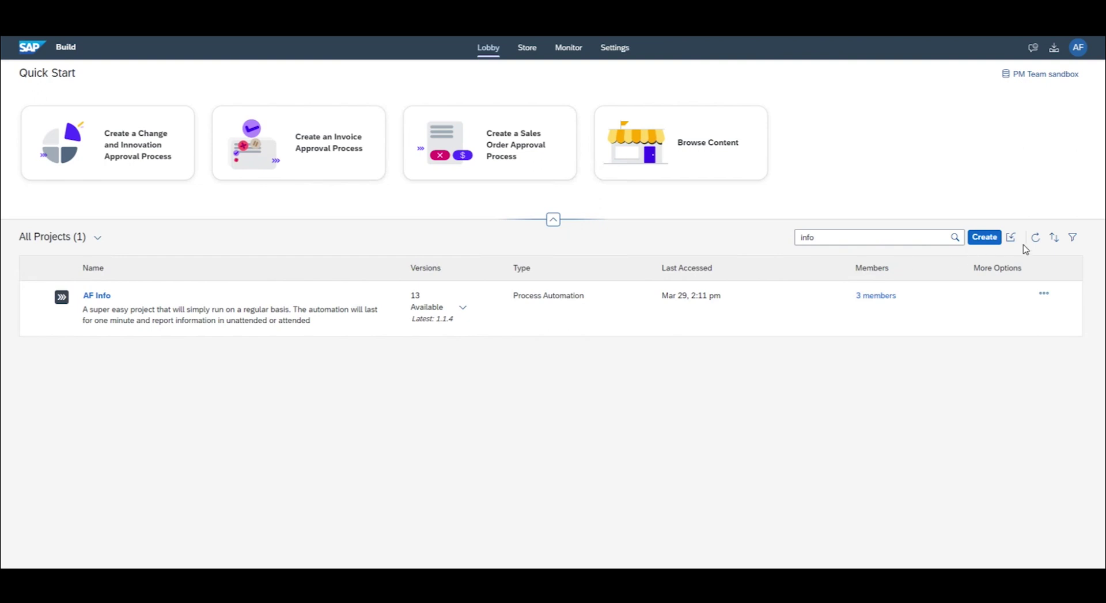
- Refresh the lobby and promote AF Info version 1.2.0 to the PM Tenant PROD tenant
click(1034, 239)
click(463, 308)
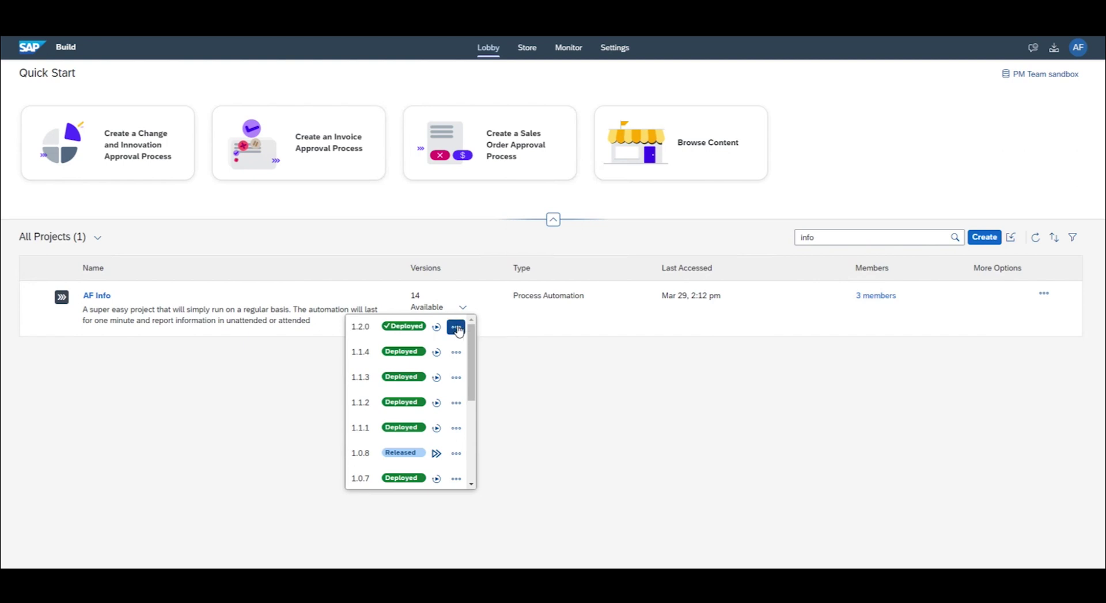
click(456, 327)
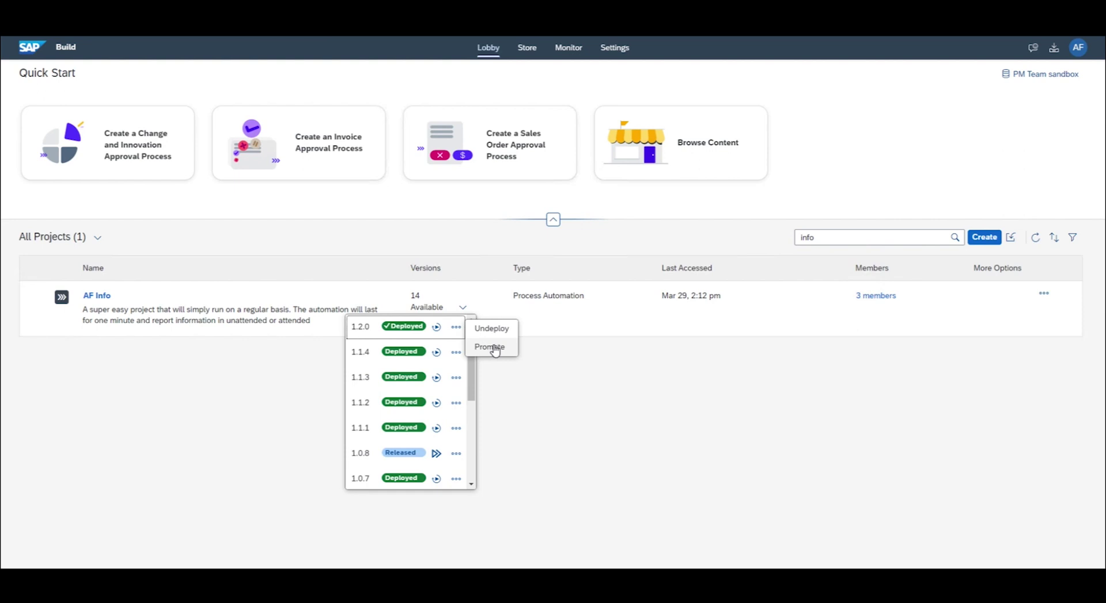
click(492, 347)
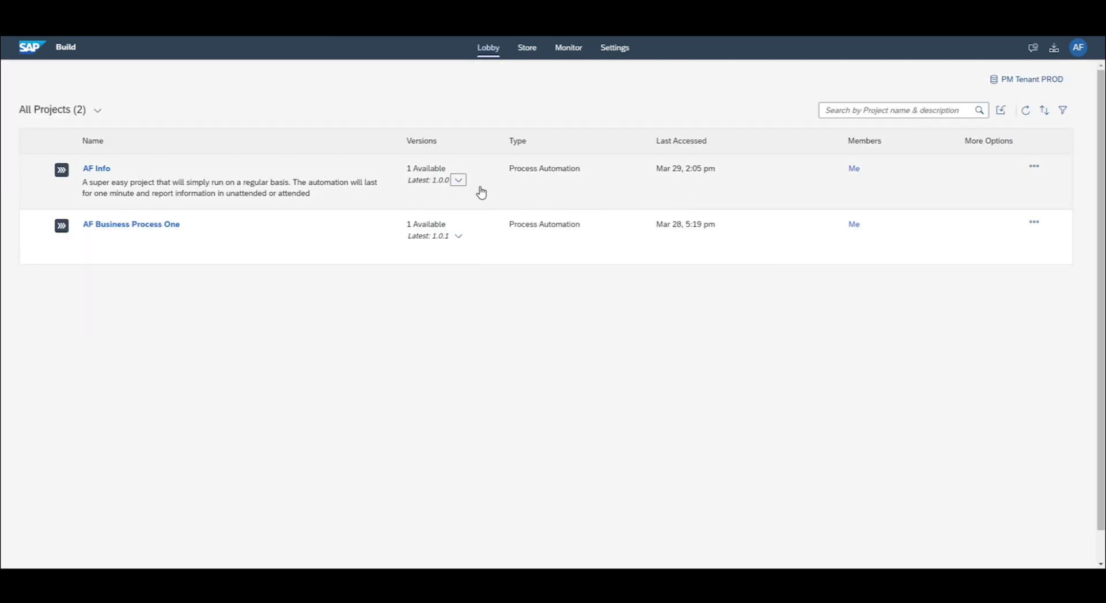
- Refresh the production project list and deploy AF Info 1.2.0 with its two triggers
click(1027, 114)
click(459, 182)
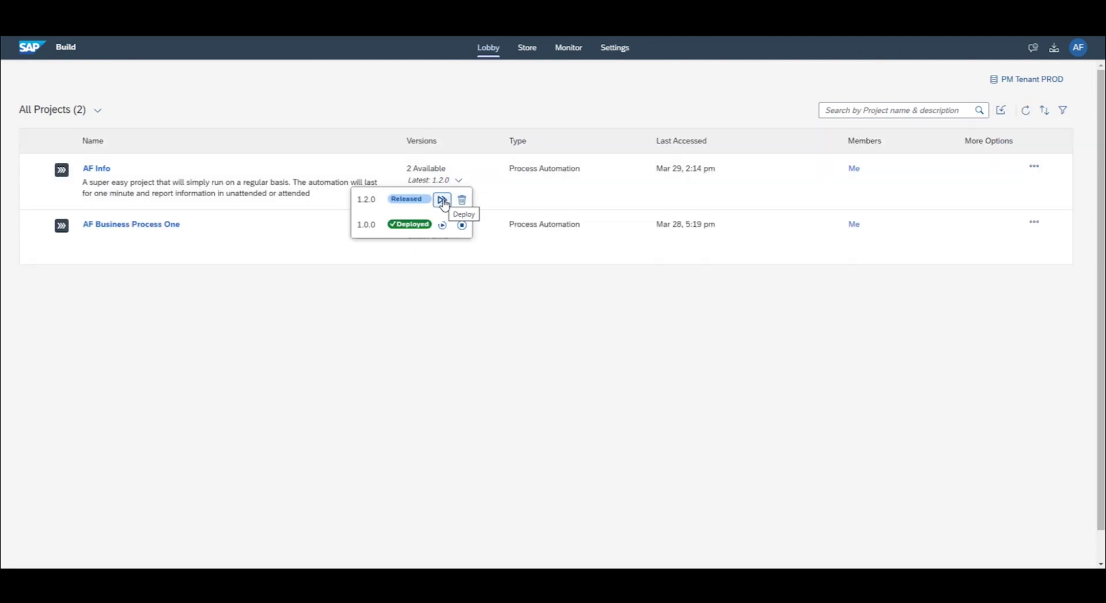
click(442, 199)
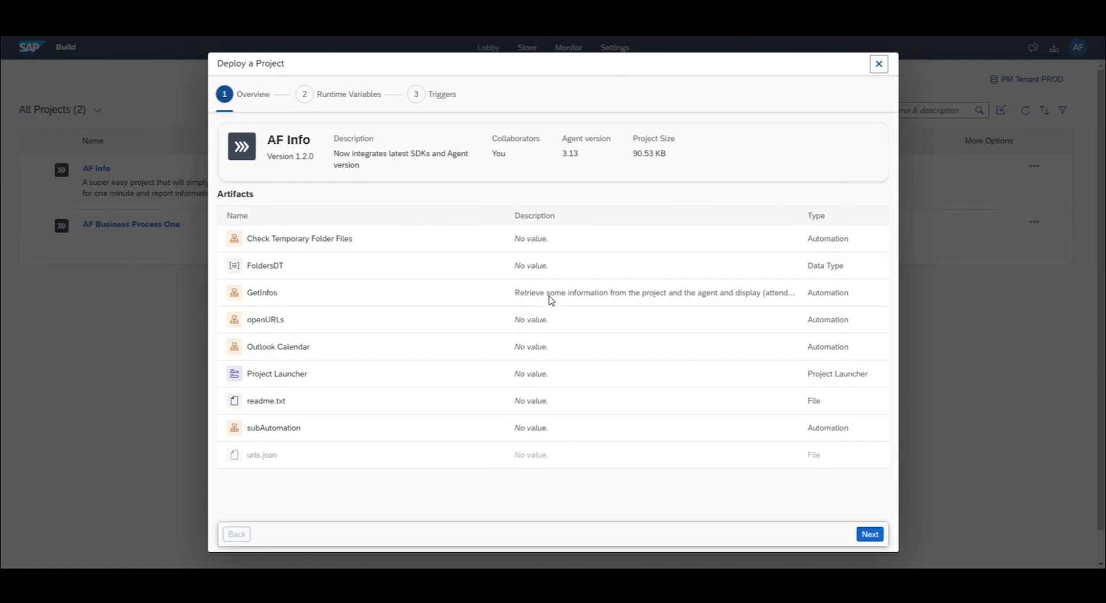
click(867, 535)
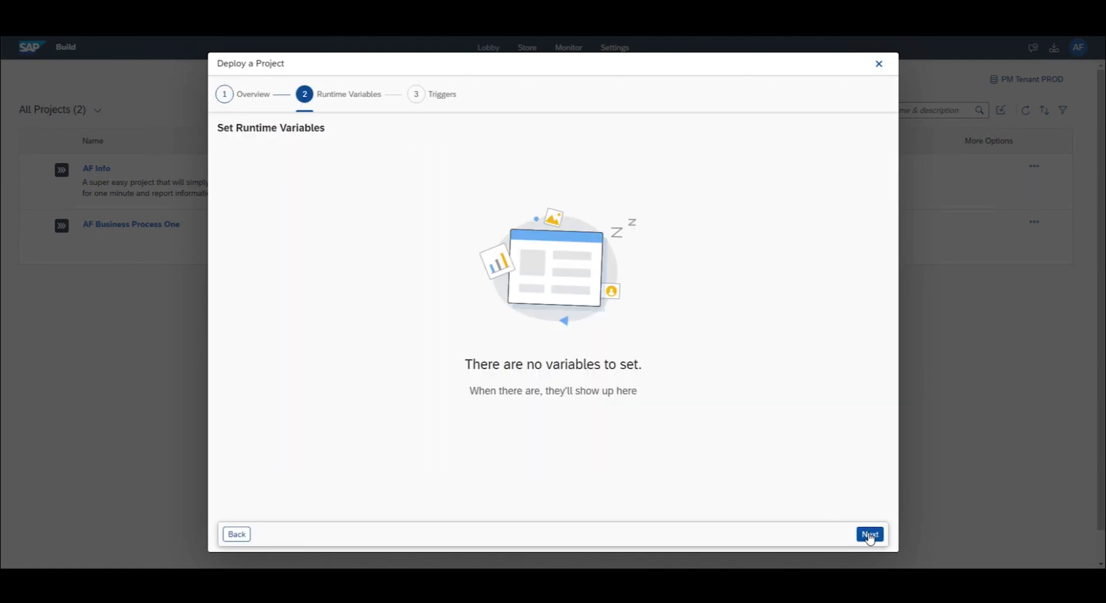
click(869, 536)
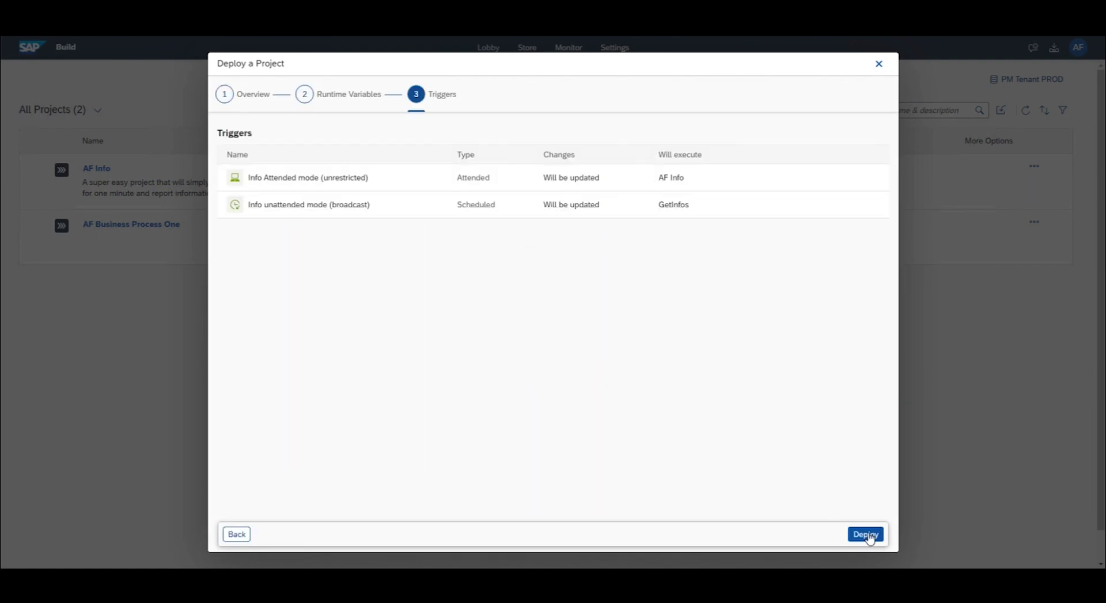
click(866, 535)
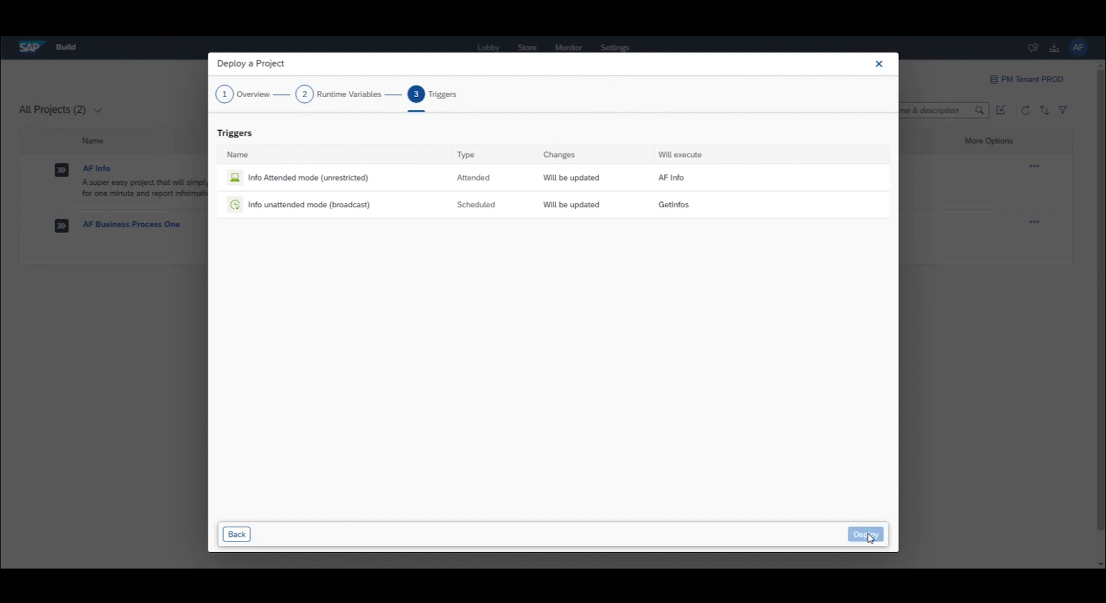